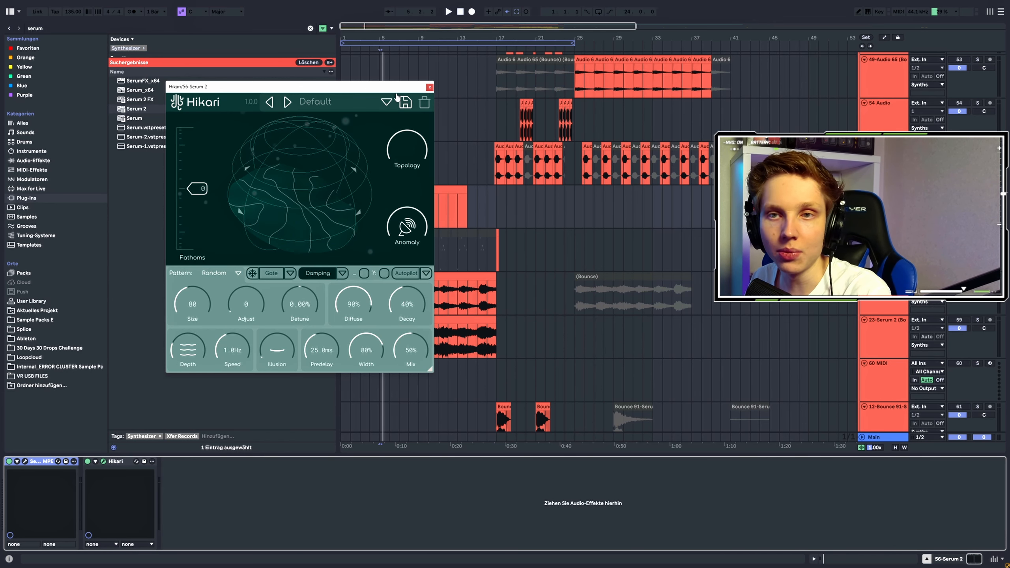
Reposition the Hikari window, bypass and re-enable the device, and play the Serum 2 part through it
drag(376, 89, 361, 108)
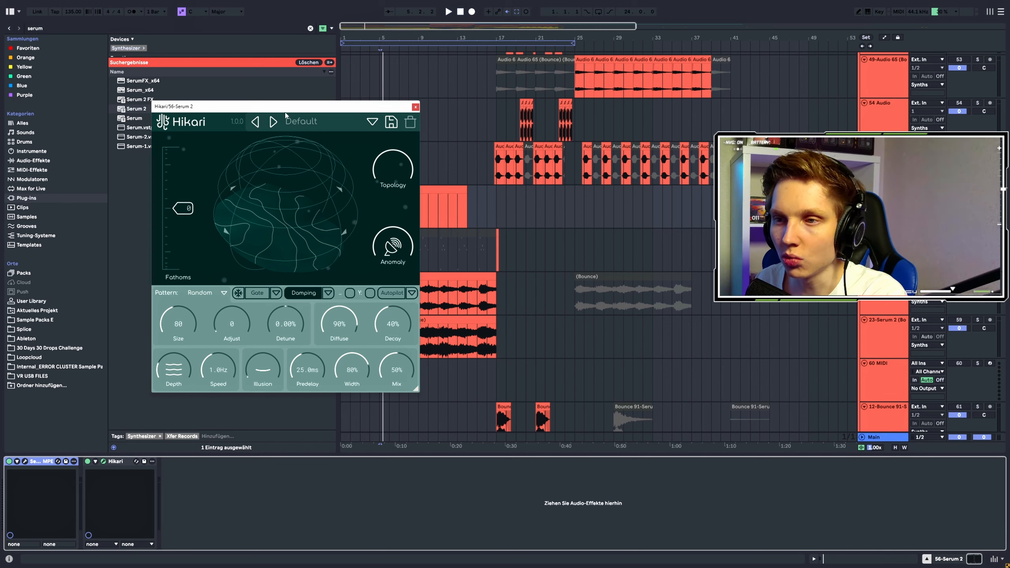
drag(288, 109, 235, 128)
click(88, 462)
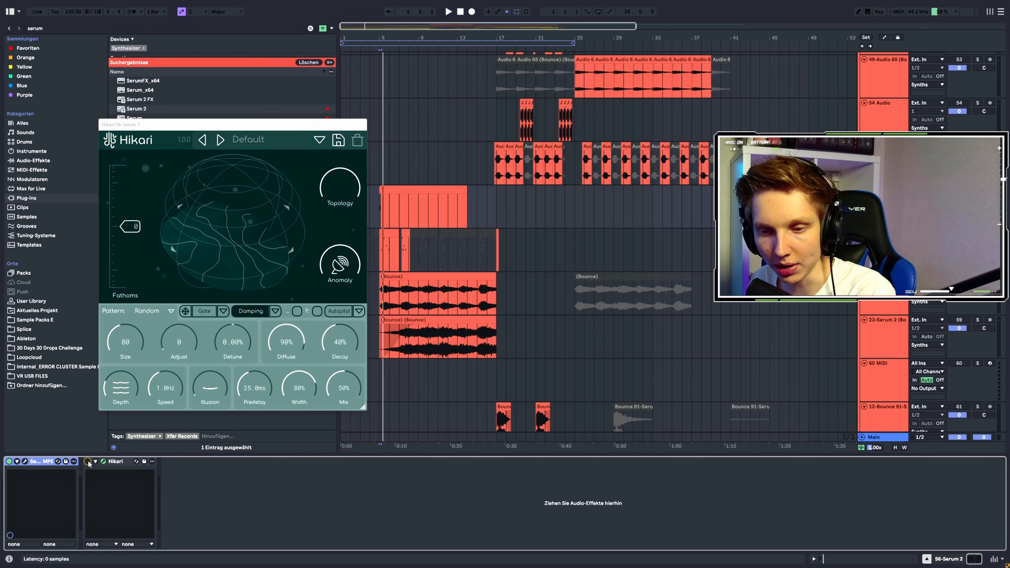
click(88, 462)
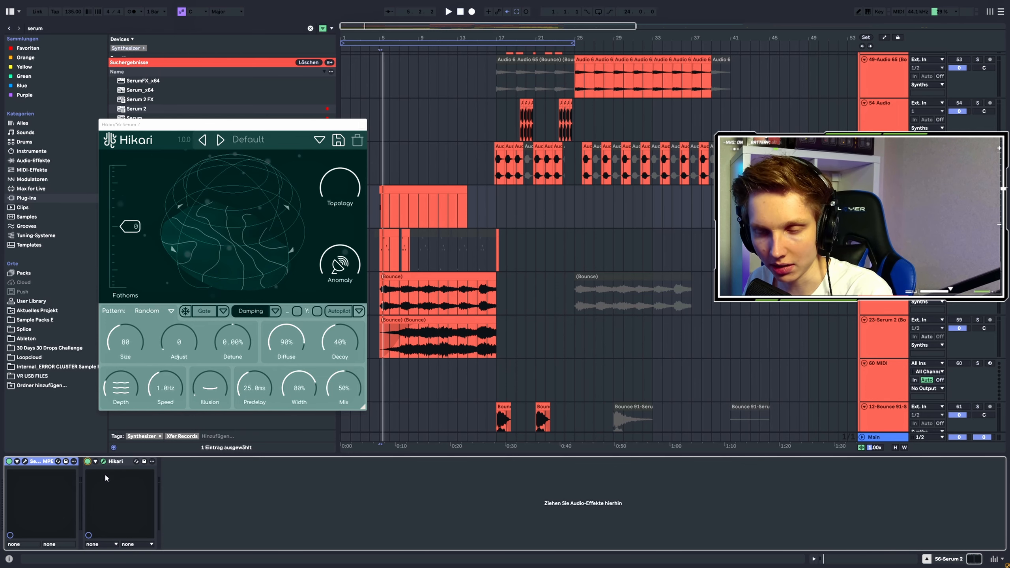
key(space)
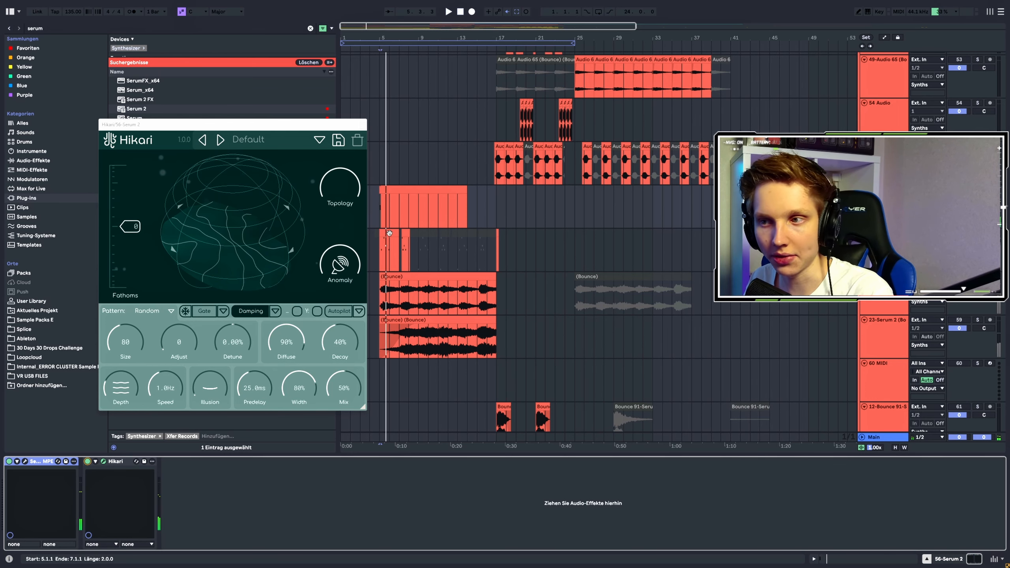
Look through the arrangement's tracks and clips around the Serum 2 track
scroll(448, 143, up, 3)
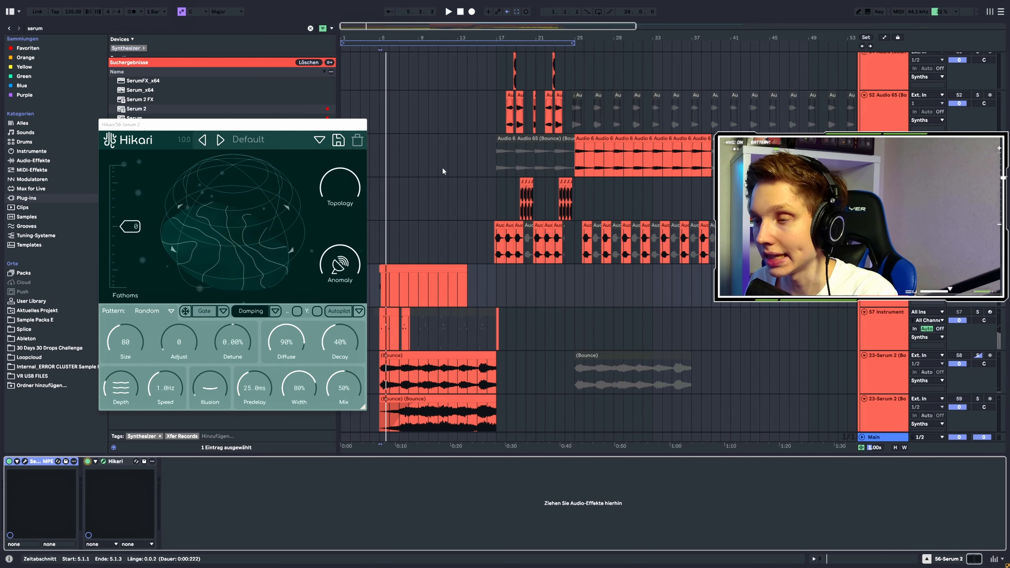
scroll(442, 172, up, 3)
scroll(442, 177, down, 9)
scroll(442, 177, up, 3)
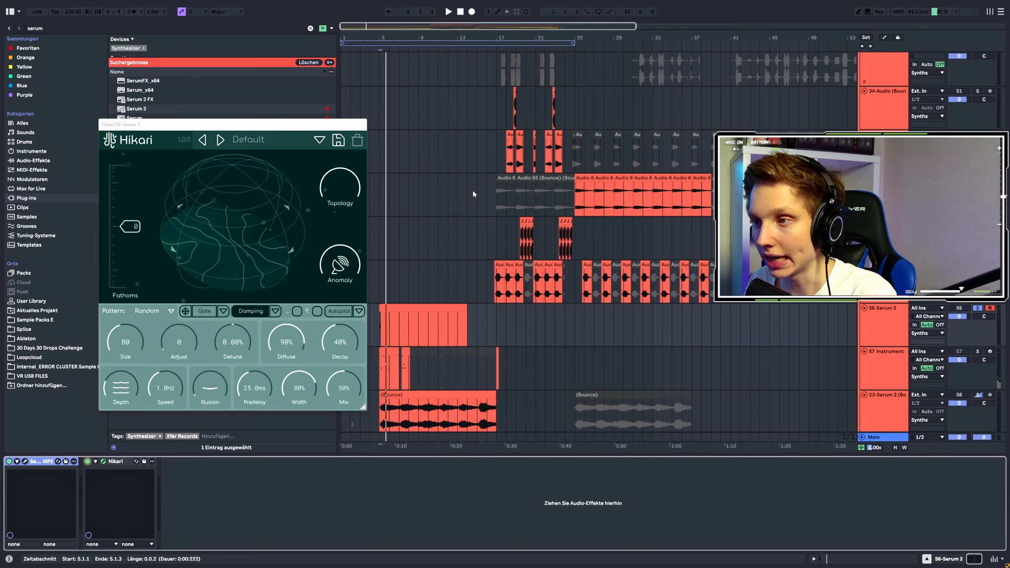
scroll(472, 190, up, 8)
scroll(493, 147, down, 10)
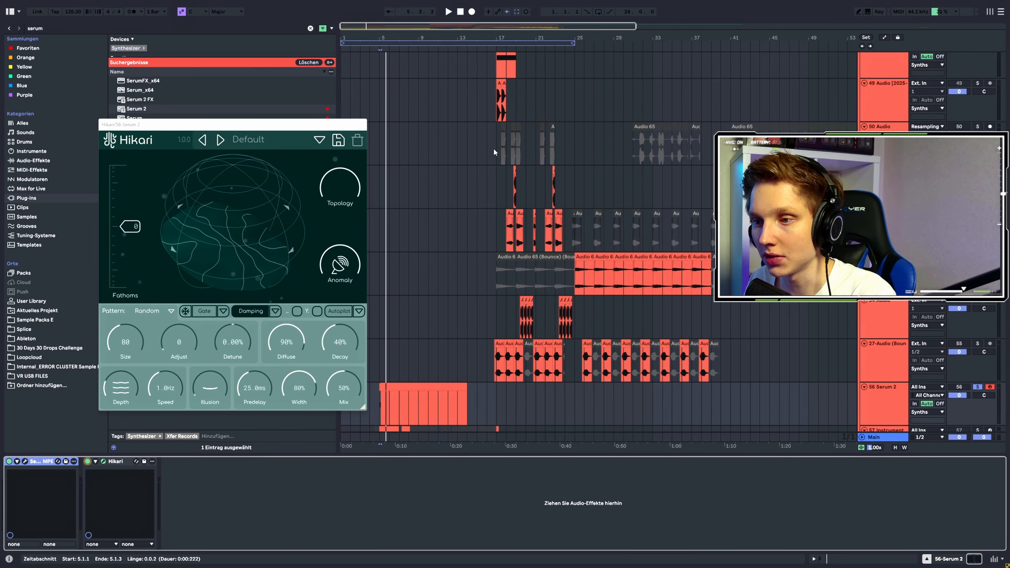
scroll(399, 142, up, 3)
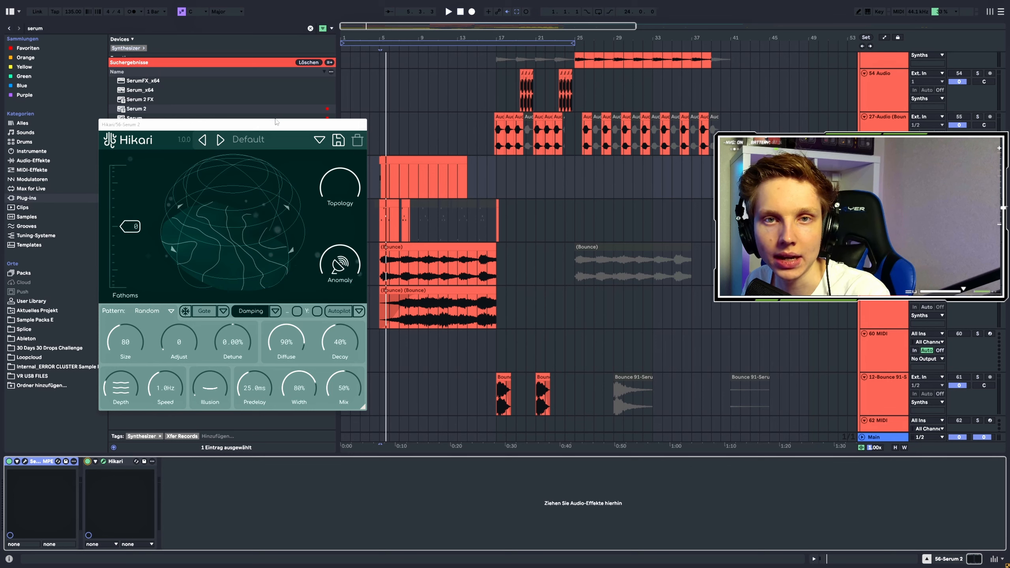
Filter Hikari's presets by the Ambient tag, load Close Encounter and play the part to hear it
drag(311, 127, 305, 114)
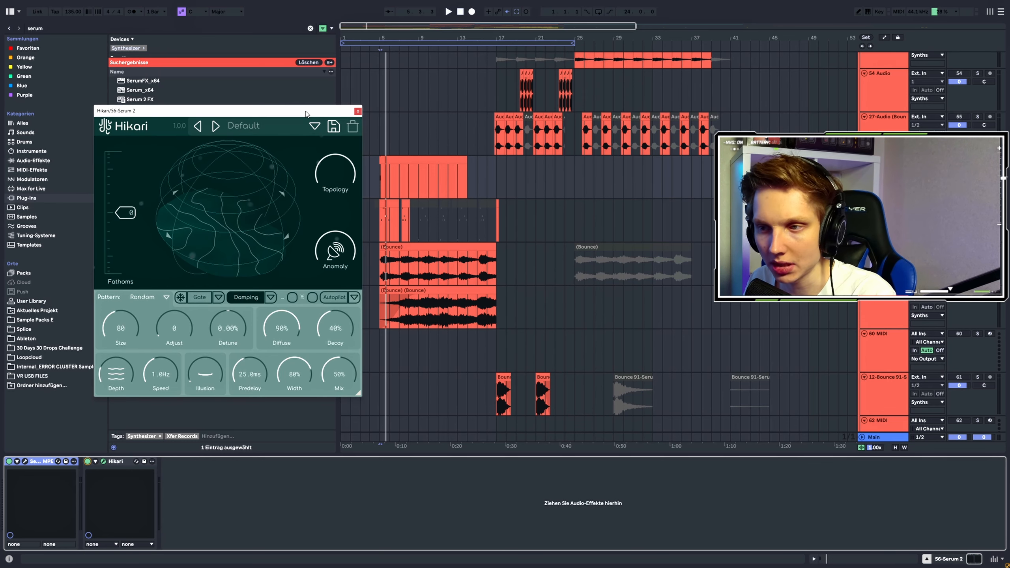
click(244, 126)
click(213, 234)
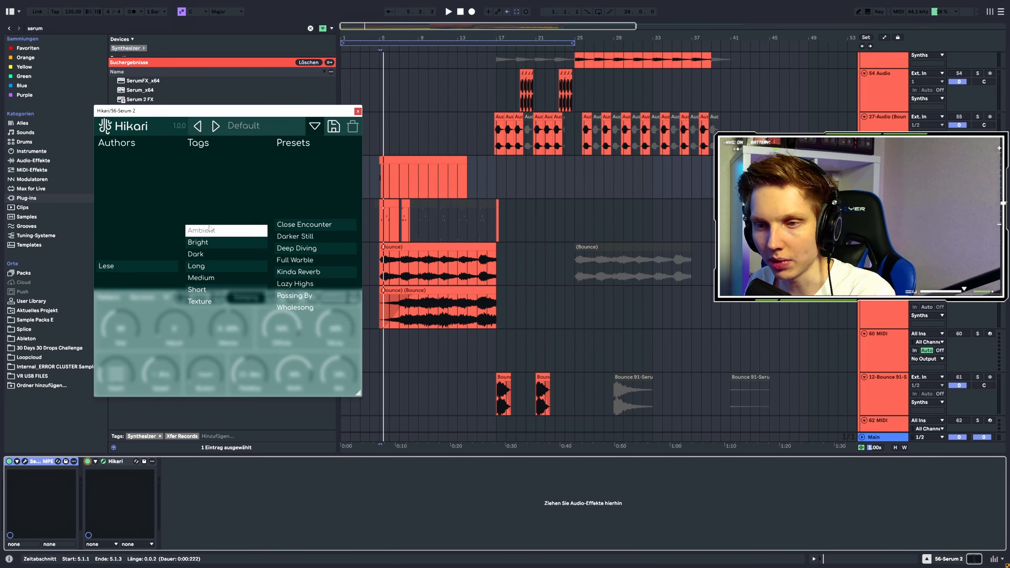
click(211, 232)
click(211, 232)
click(282, 227)
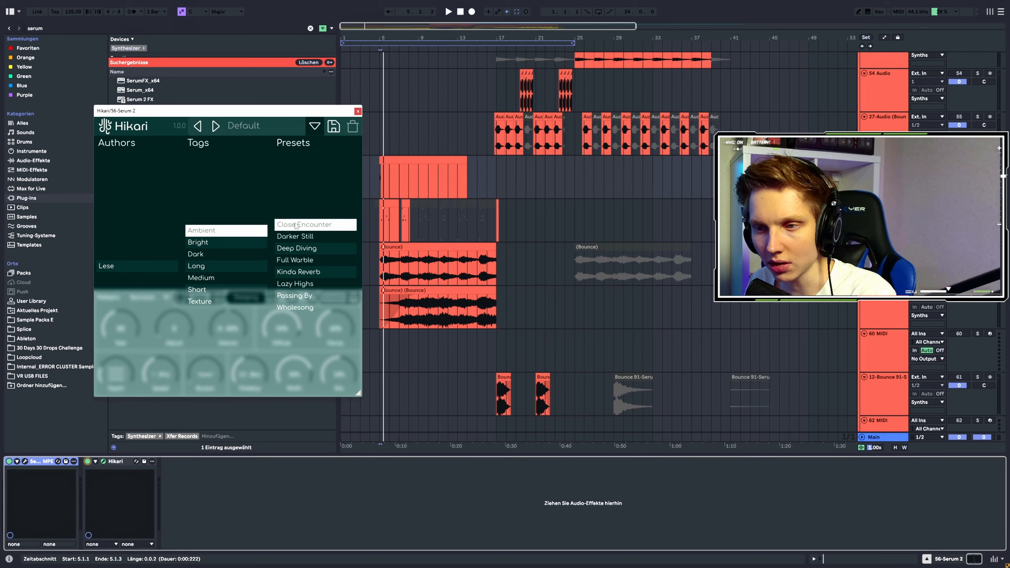
key(space)
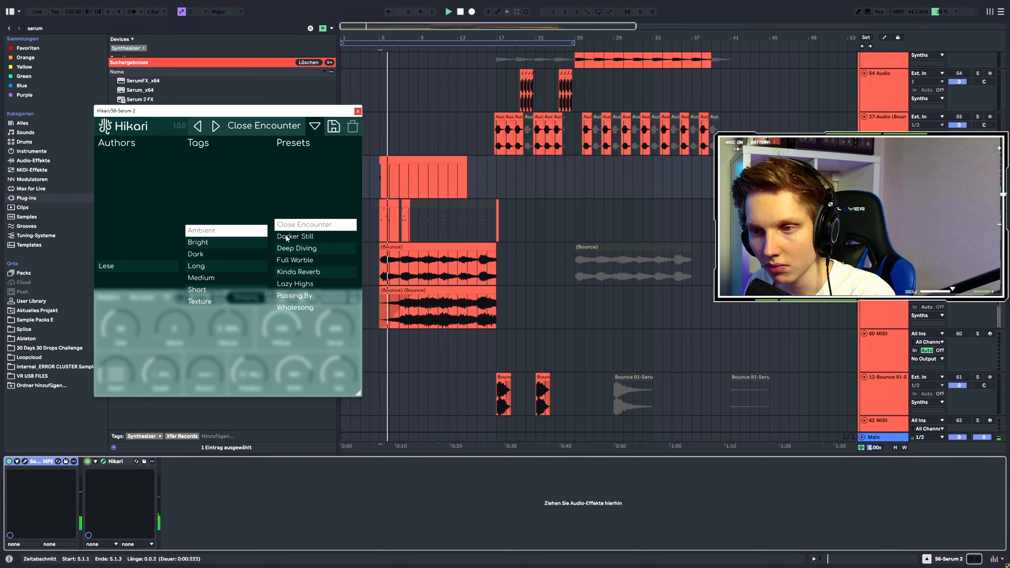
Audition the Ambient presets Darker Still, Deep Diving and Full Warble, and return to Darker Still
click(287, 237)
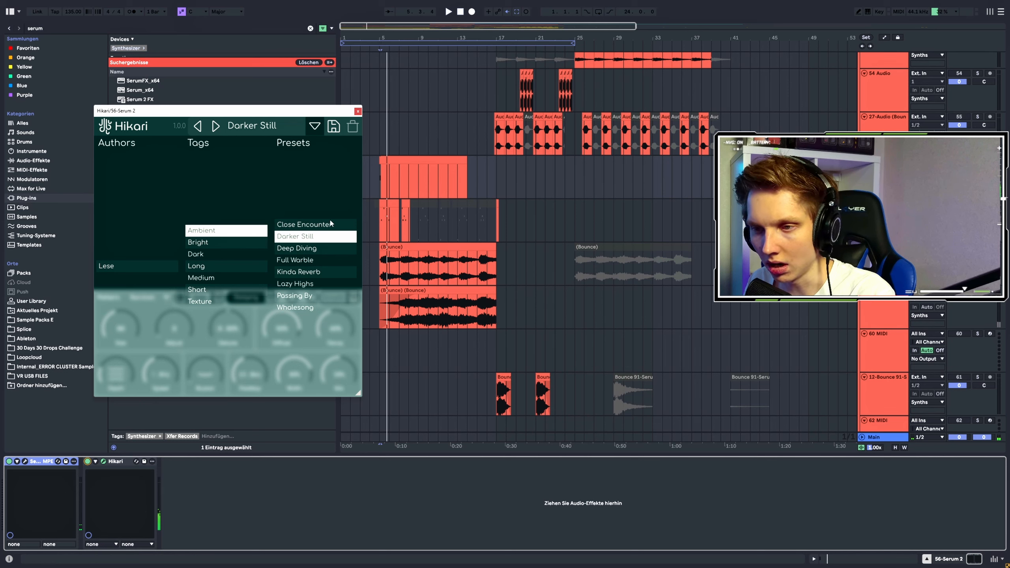
click(295, 248)
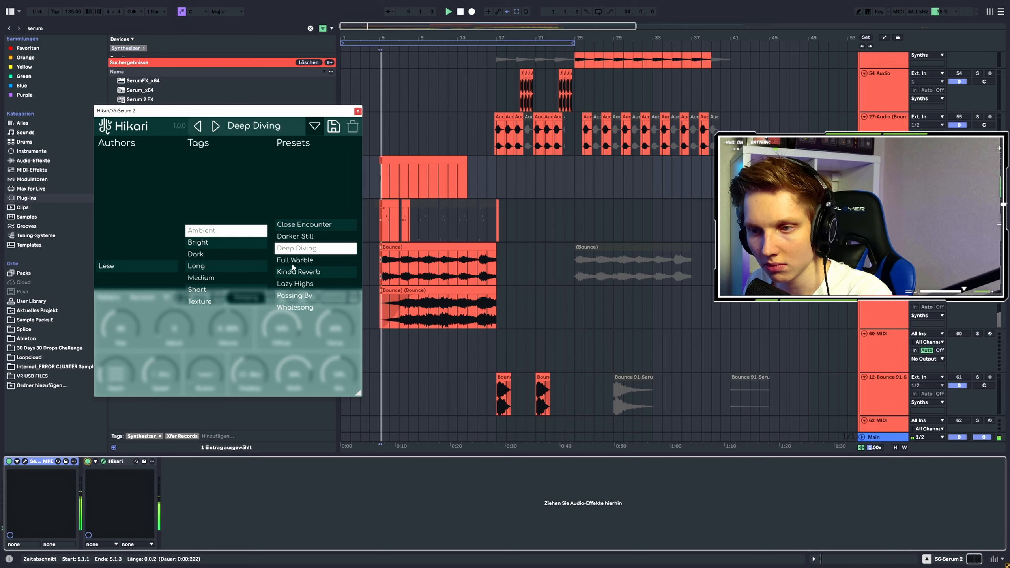
click(295, 261)
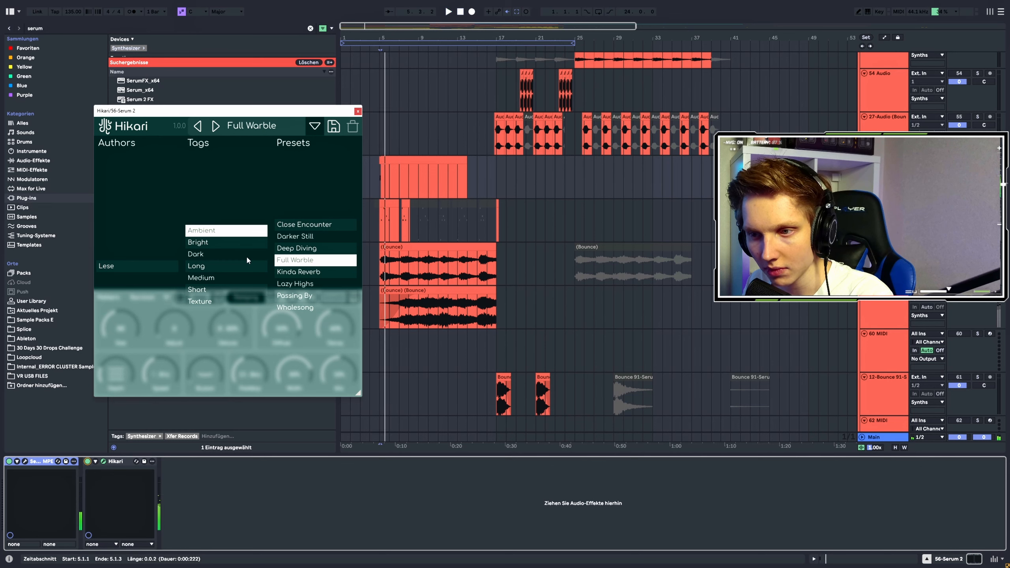
click(195, 258)
click(194, 258)
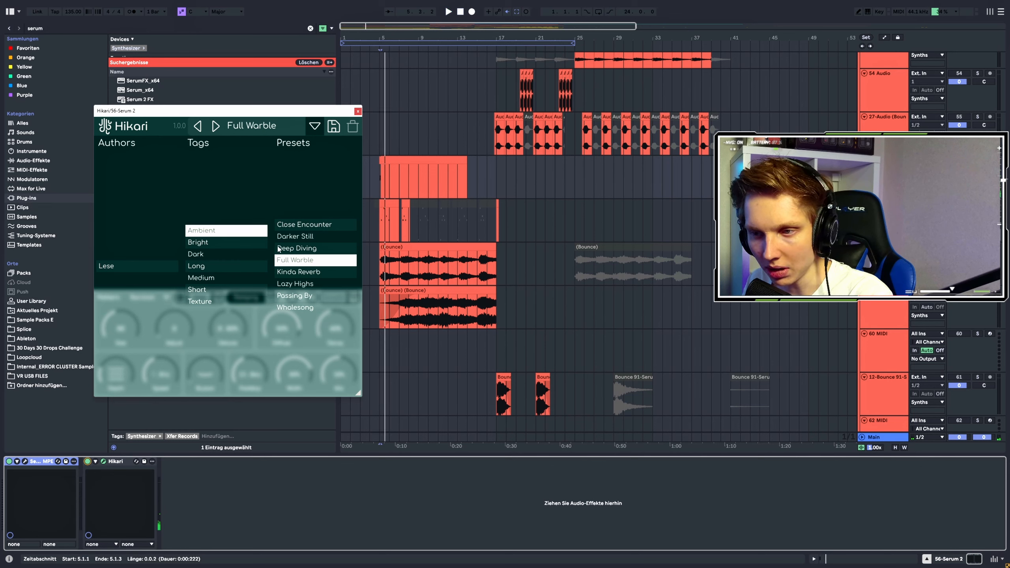
click(296, 238)
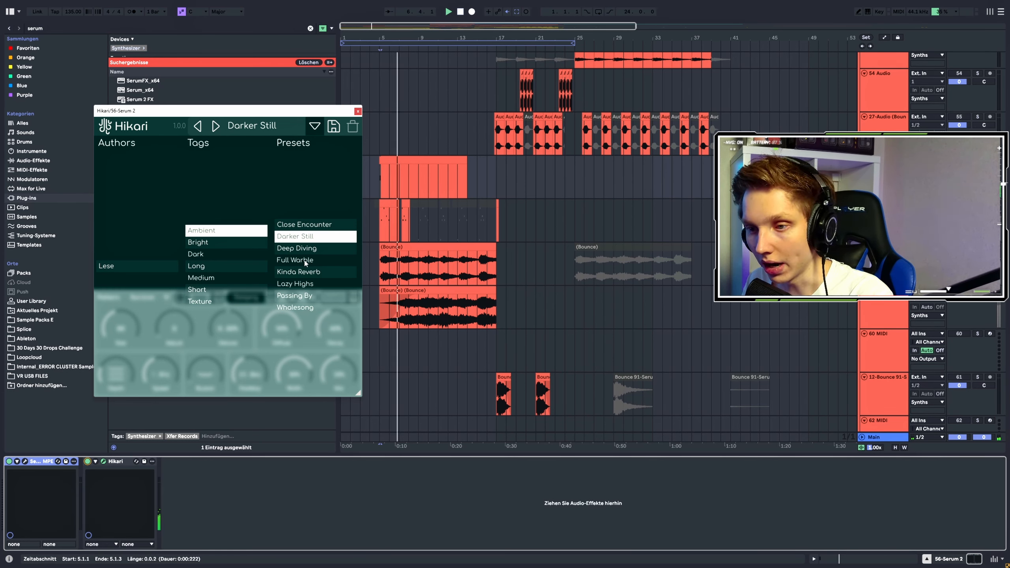
Filter Hikari's presets by the Short tag, audition Small Callback and leave the preset browser
click(203, 289)
click(205, 291)
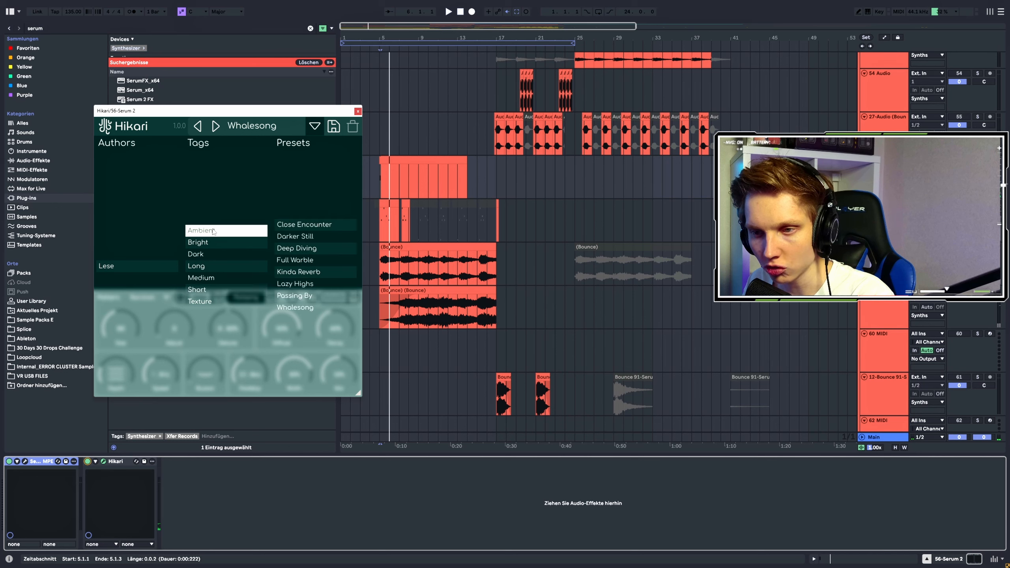
click(212, 230)
click(209, 290)
click(299, 279)
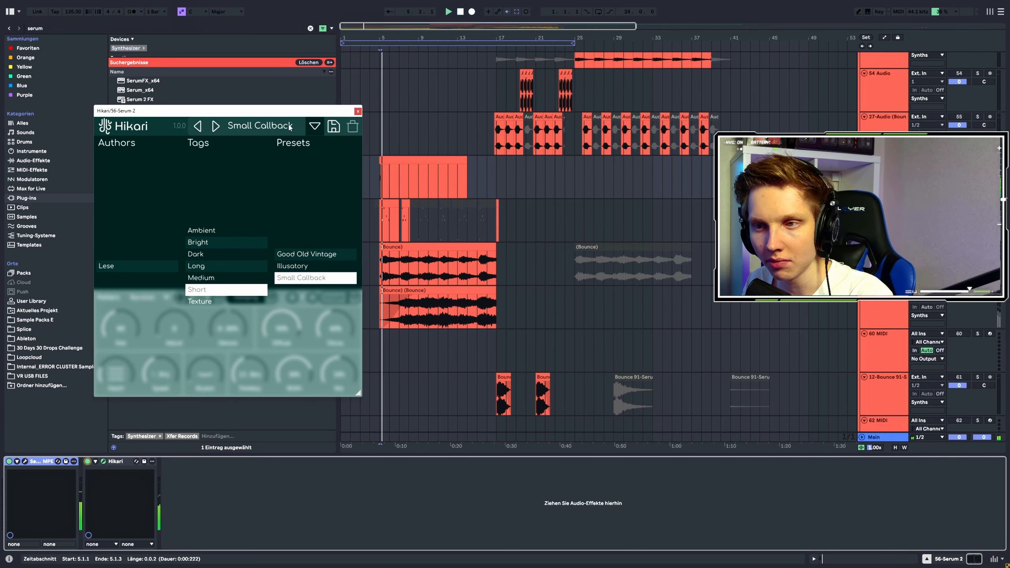
click(315, 132)
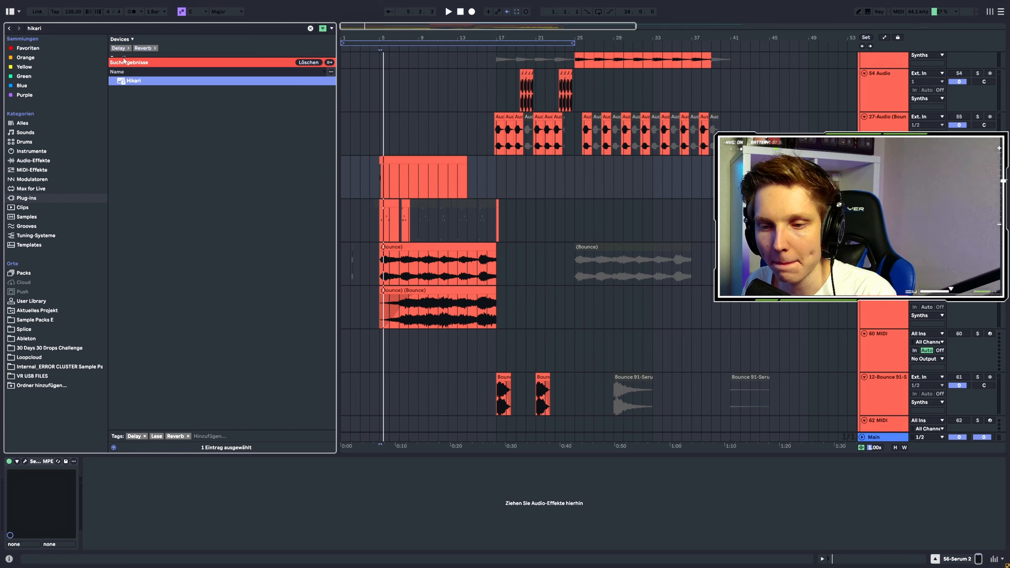
Load a fresh Hikari on the Serum 2 track and lower its Fathoms input tone control to -60
key(Return)
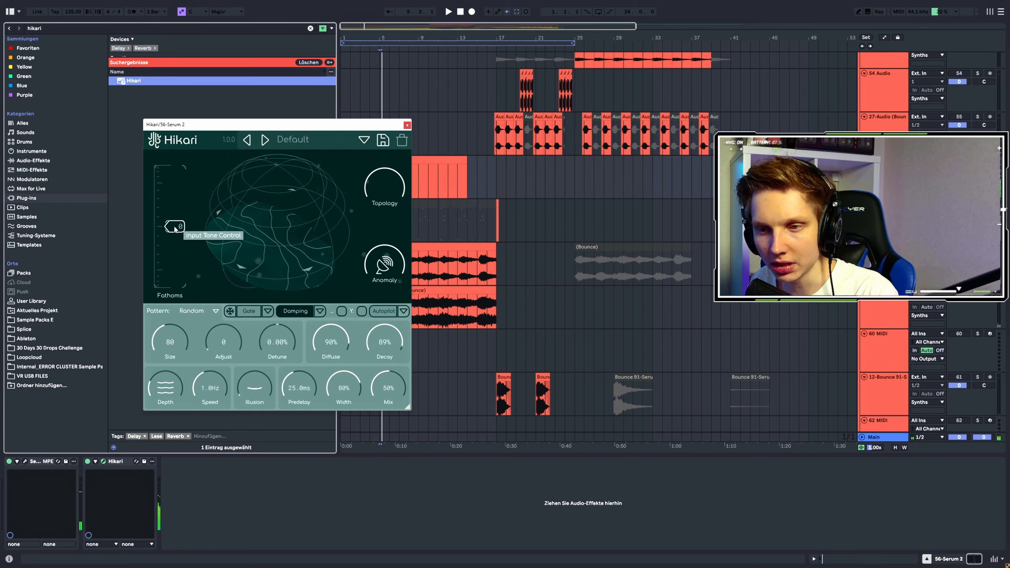
drag(175, 229, 174, 249)
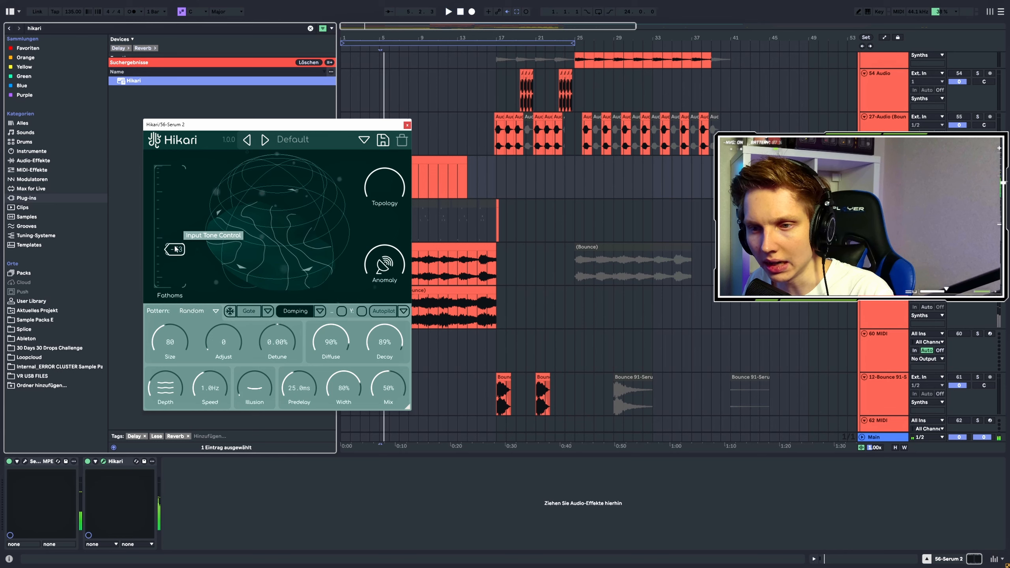
drag(175, 246, 175, 255)
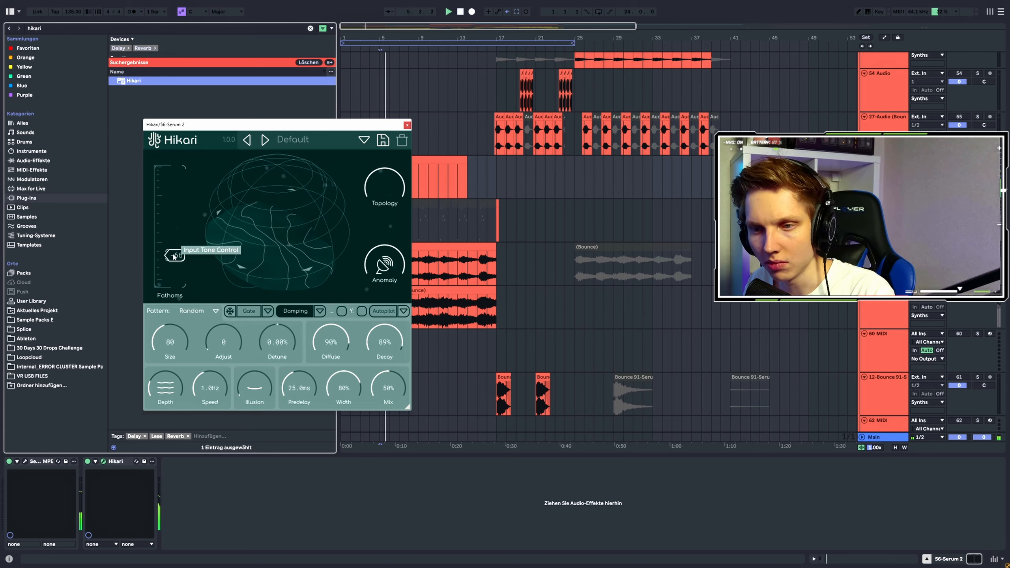
mouse_move(172, 246)
mouse_down()
mouse_move(182, 190)
mouse_move(174, 253)
mouse_up()
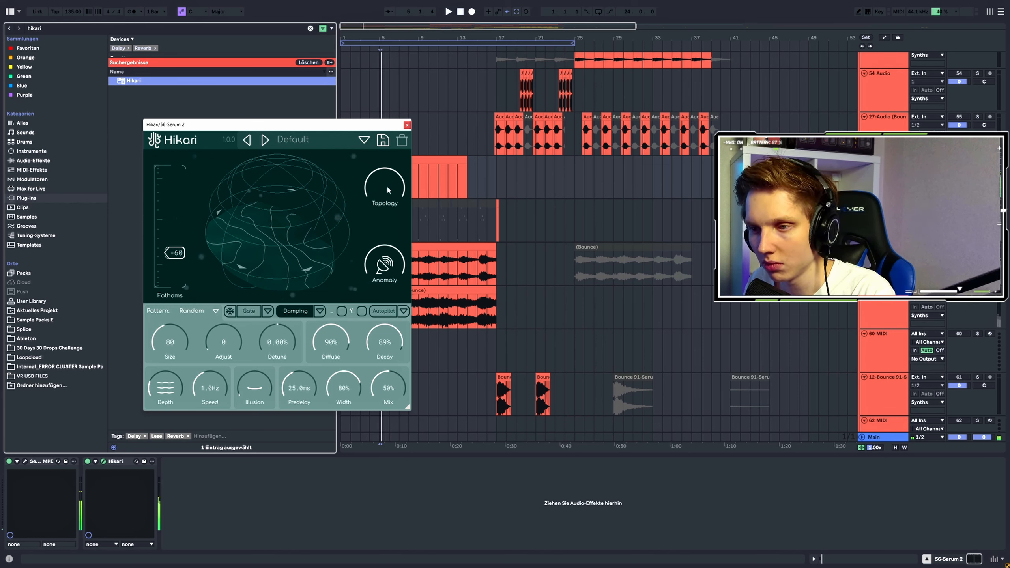
Adjust Hikari's Topology and Anomaly amounts while comparing the reverb during playback
key(space)
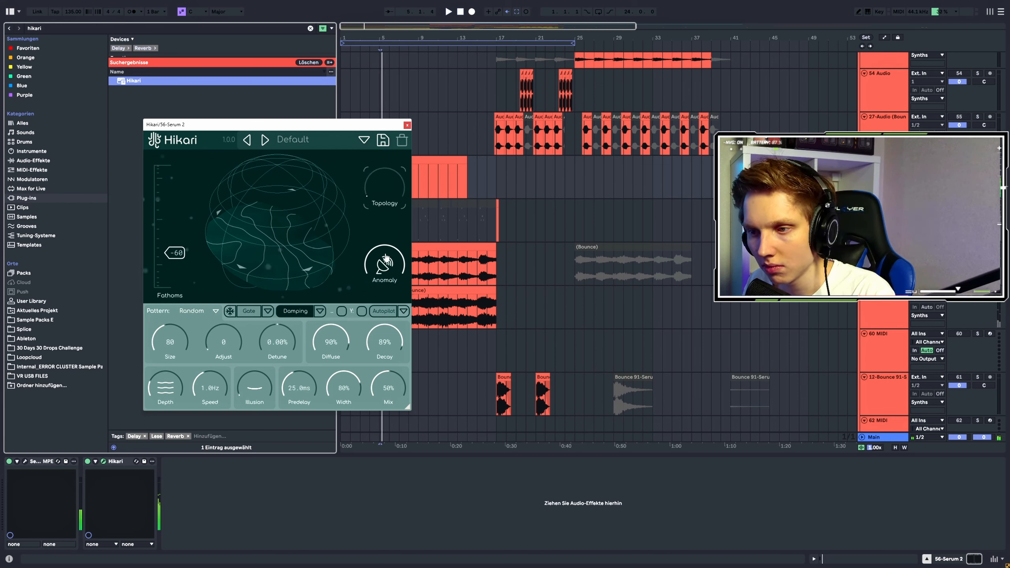
key(space)
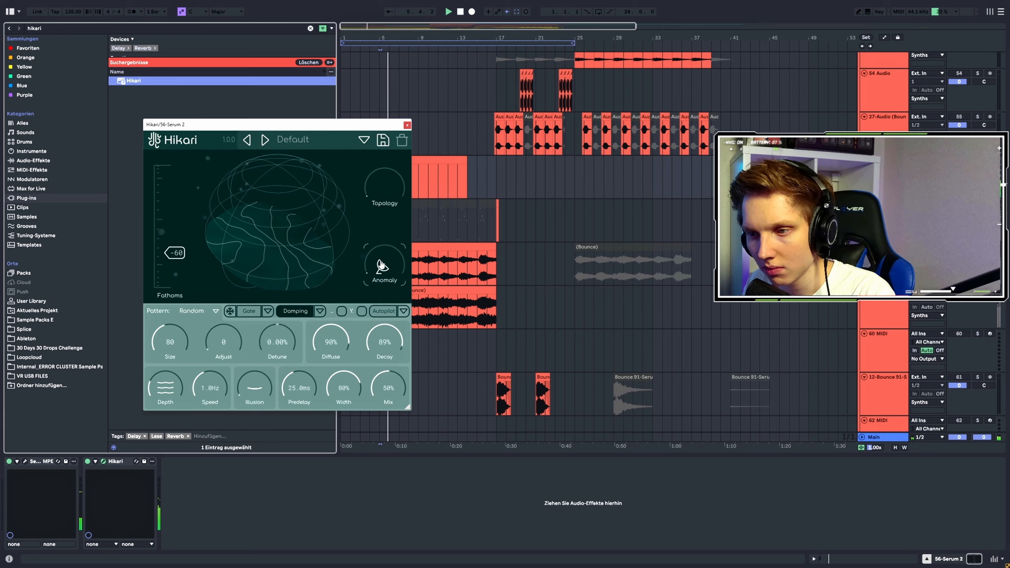
drag(381, 265, 382, 208)
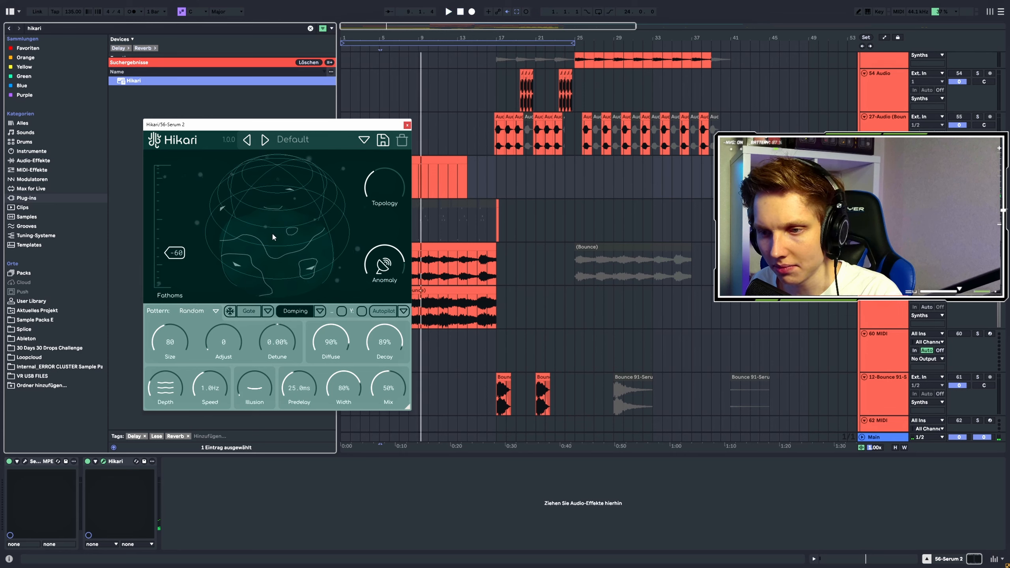
key(space)
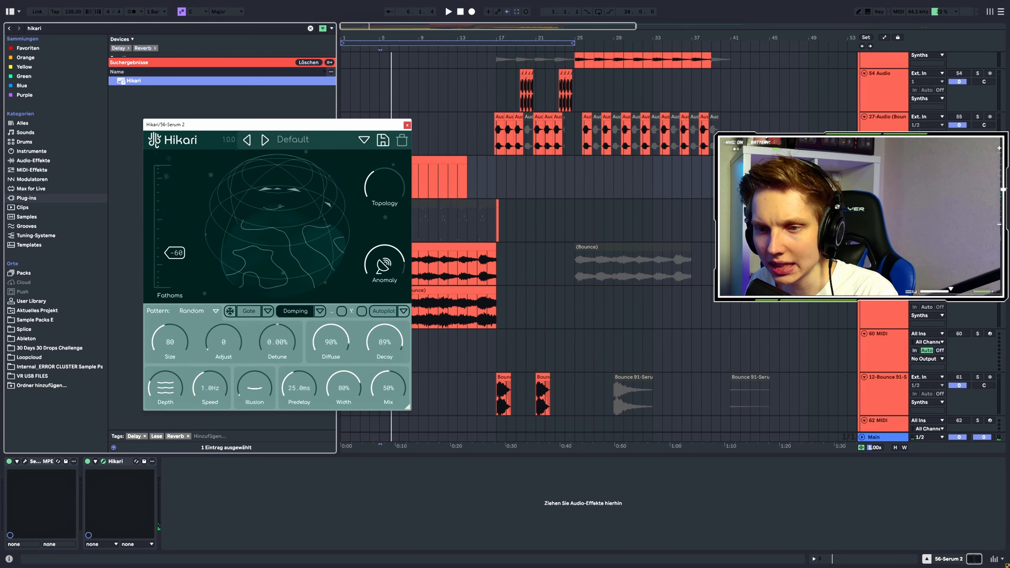
Set Hikari's modulation Speed to 4.1 Hz, adjust the Illusion amount by ear and set Detune to +0.64%
key(space)
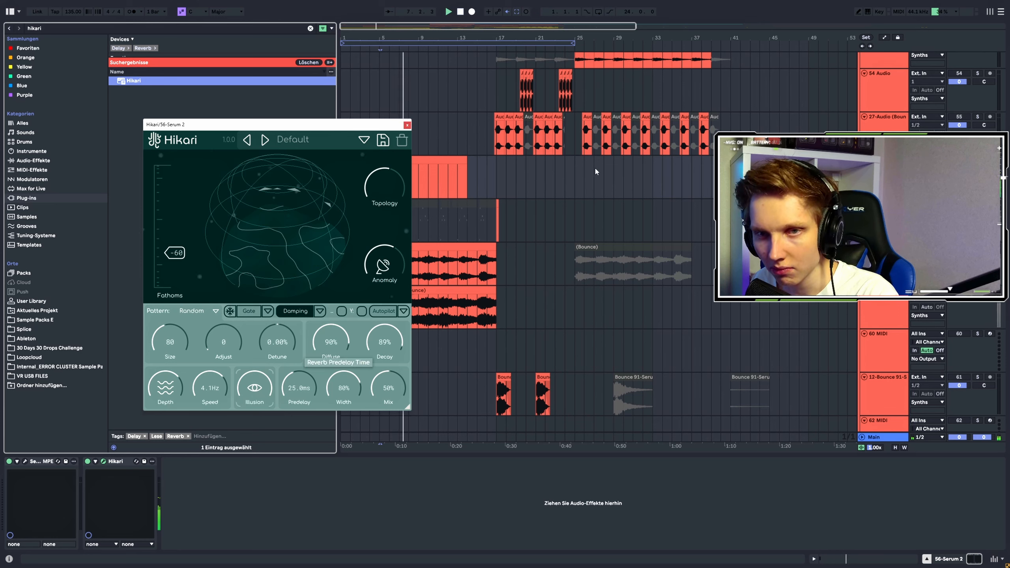
drag(261, 388, 261, 450)
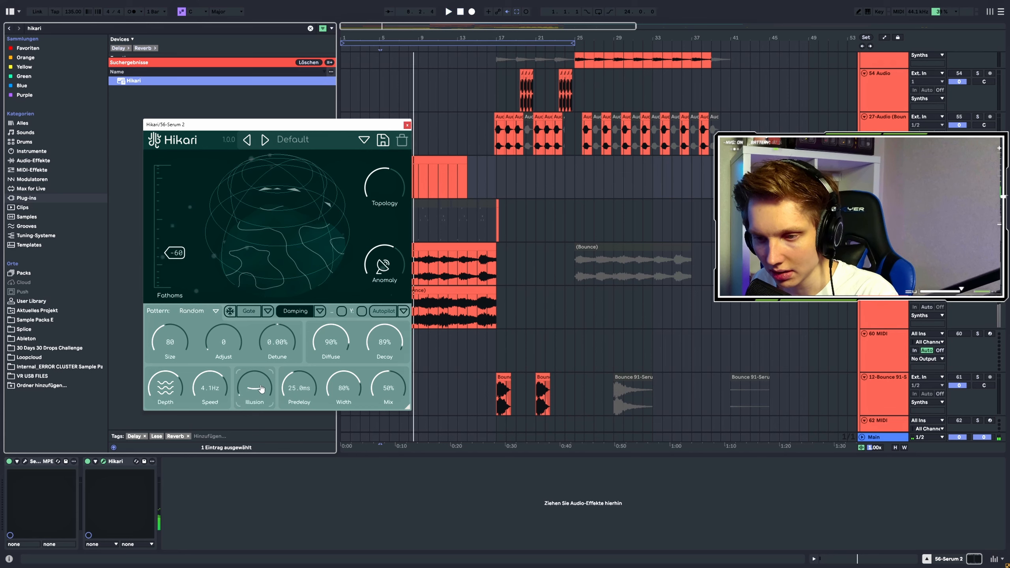
key(space)
key(space)
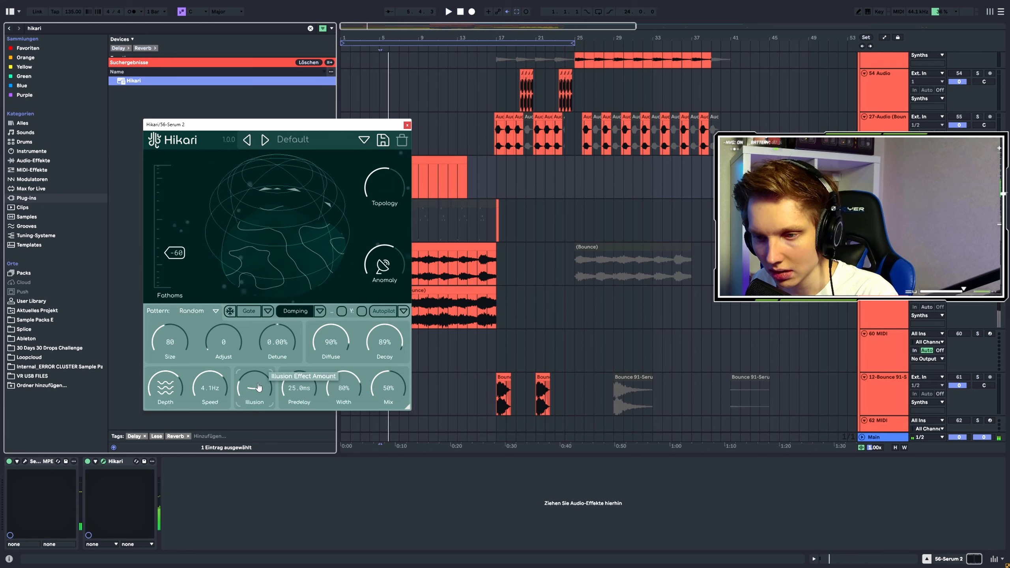
scroll(258, 383, up, 5)
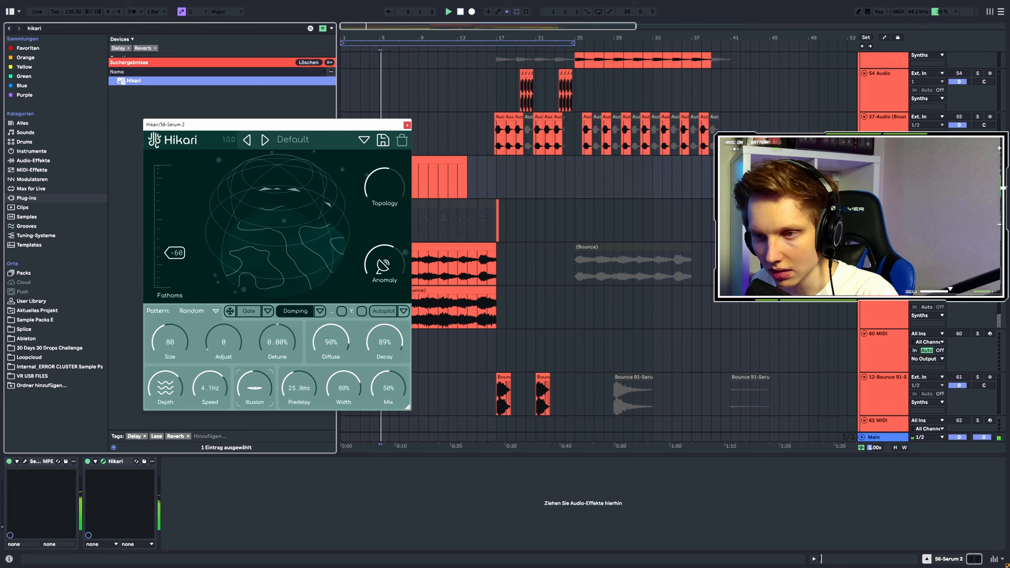
drag(291, 346, 290, 336)
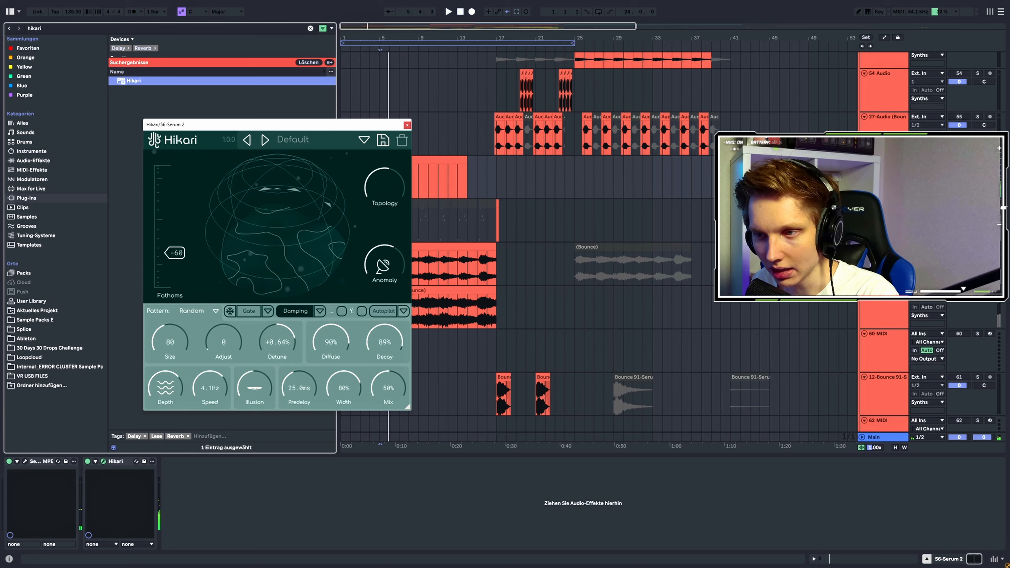
Turn Hikari's Topology and Anomaly amounts down to minimum and replay the part to hear the effect
drag(385, 187, 376, 248)
key(space)
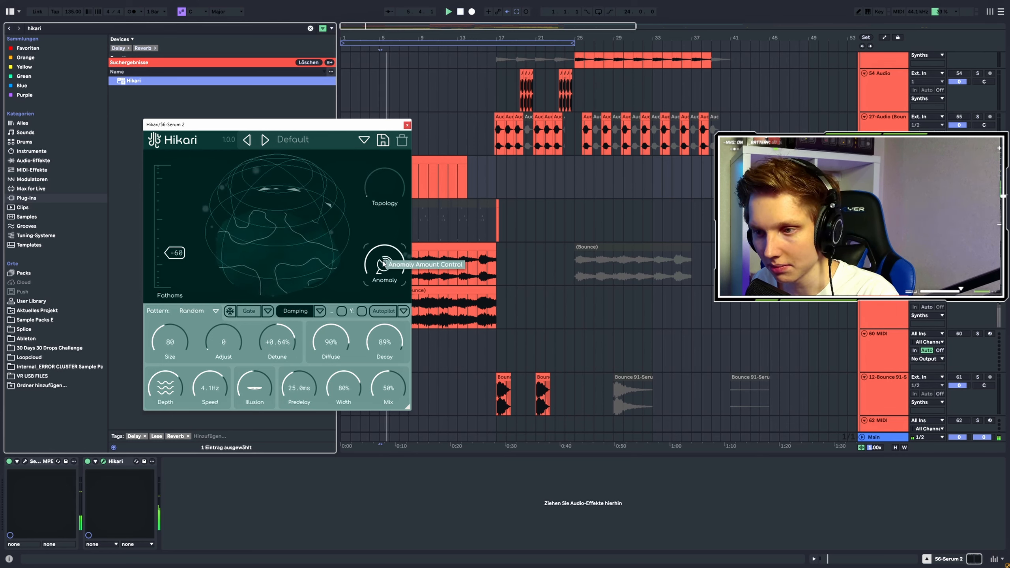
double_click(383, 264)
key(space)
key(space)
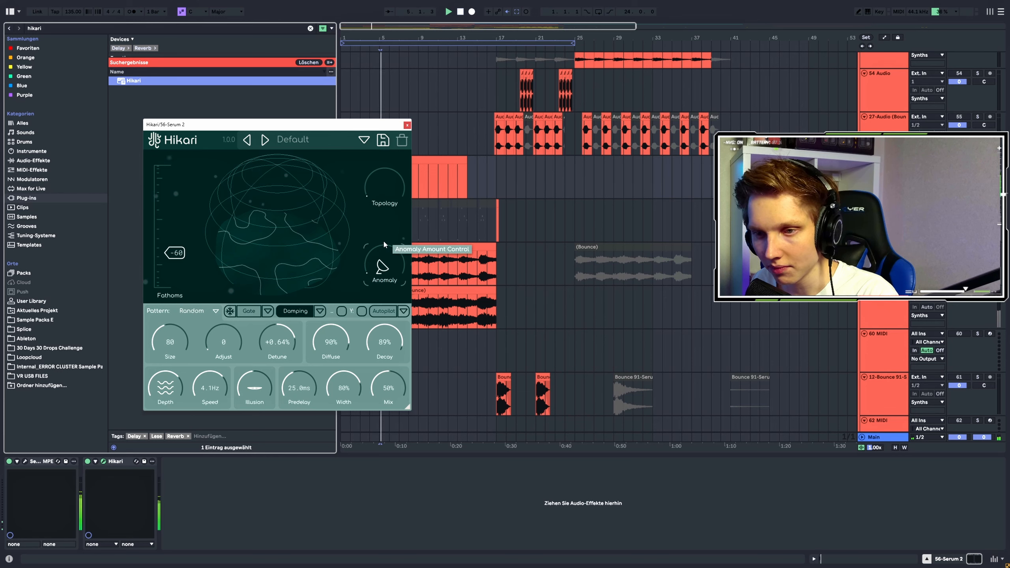
Stop playback and set Hikari's Detune to -1.00%, Diffuse to 100%, Predelay to 165 ms, Width to 100% and Mix to 52%
key(space)
drag(300, 383, 301, 358)
drag(352, 381, 347, 336)
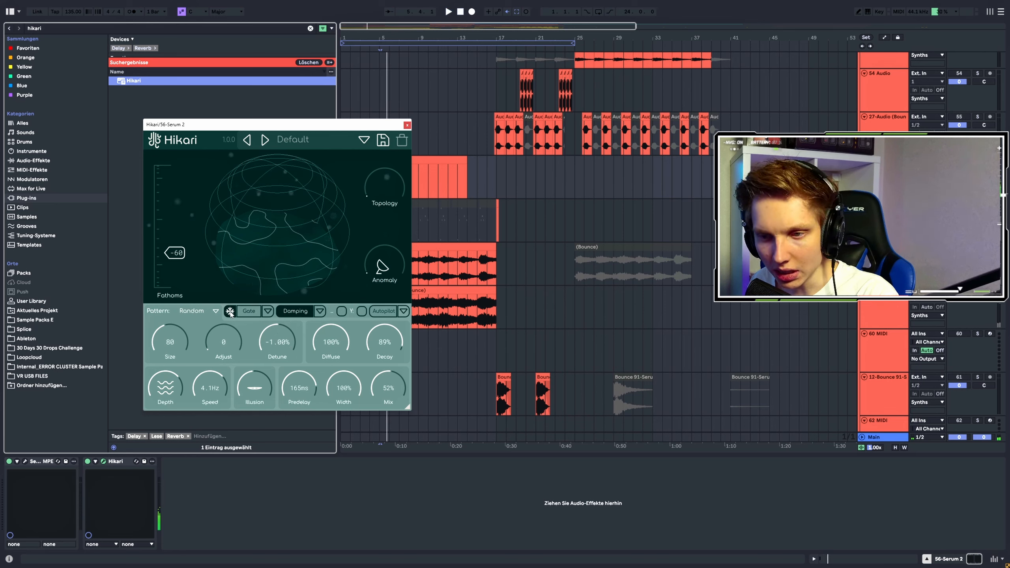
Audition Hikari's Prime and Cluster early reflection patterns, finishing with the Linear pattern
click(202, 312)
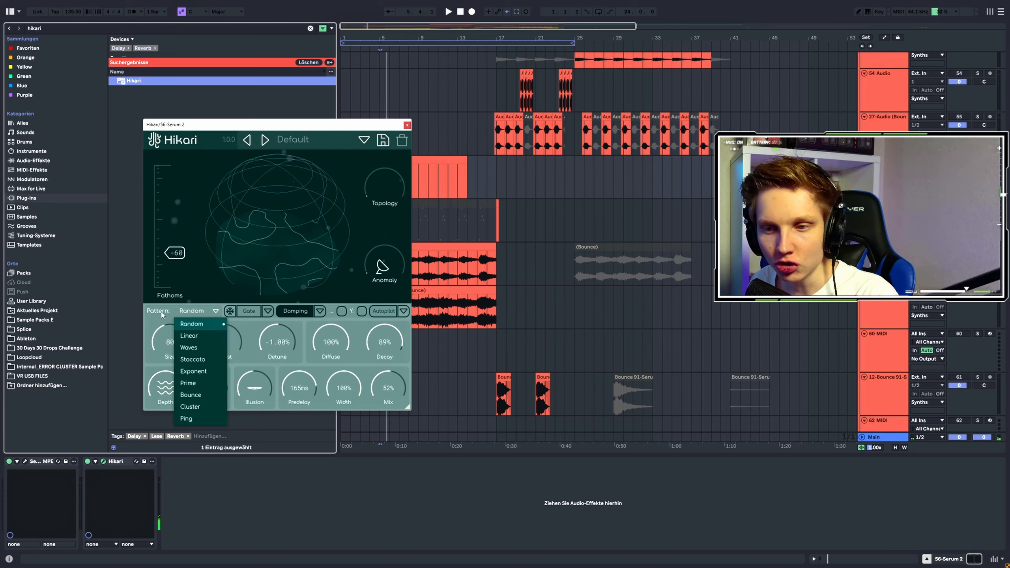
click(190, 383)
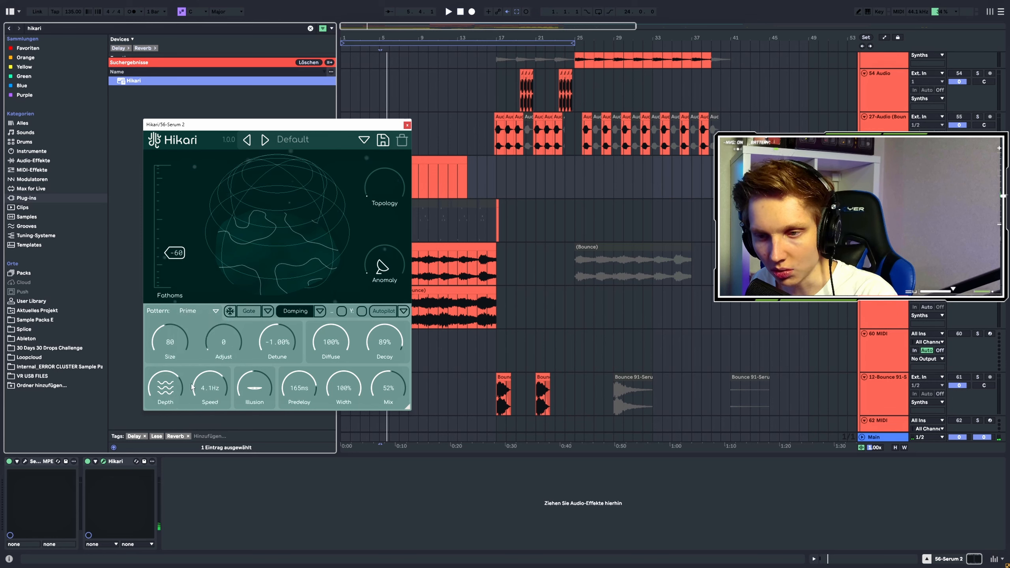
click(184, 311)
click(196, 406)
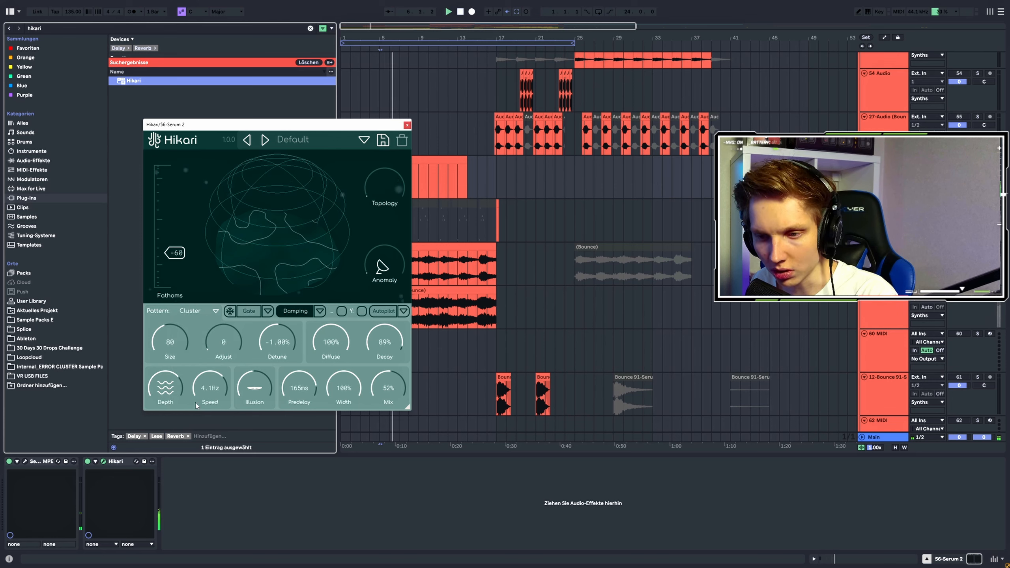
click(198, 313)
click(207, 338)
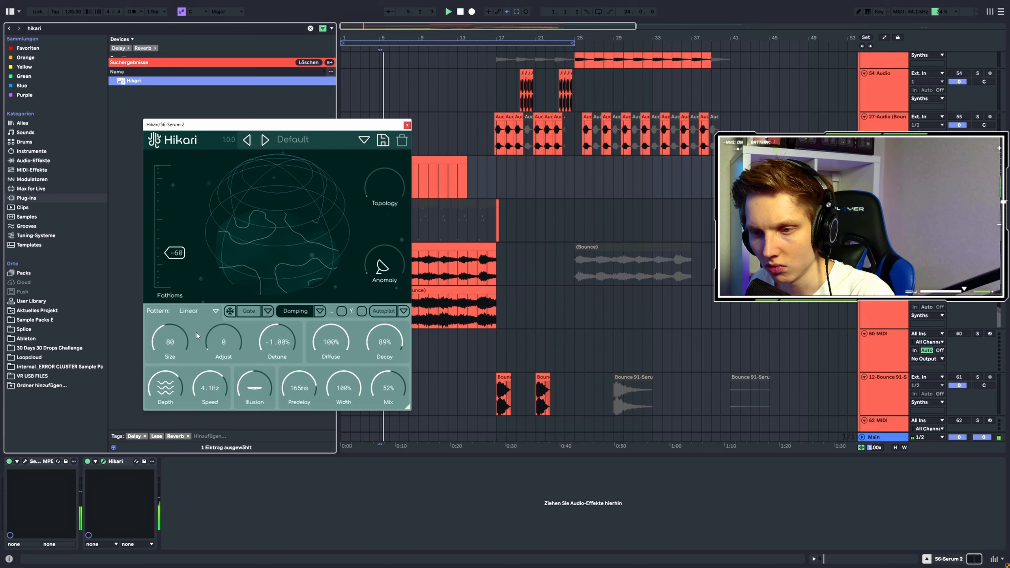
Enable Hikari's gate with a length of 1/4, and set its number of bars to 5 while listening to the part
click(268, 311)
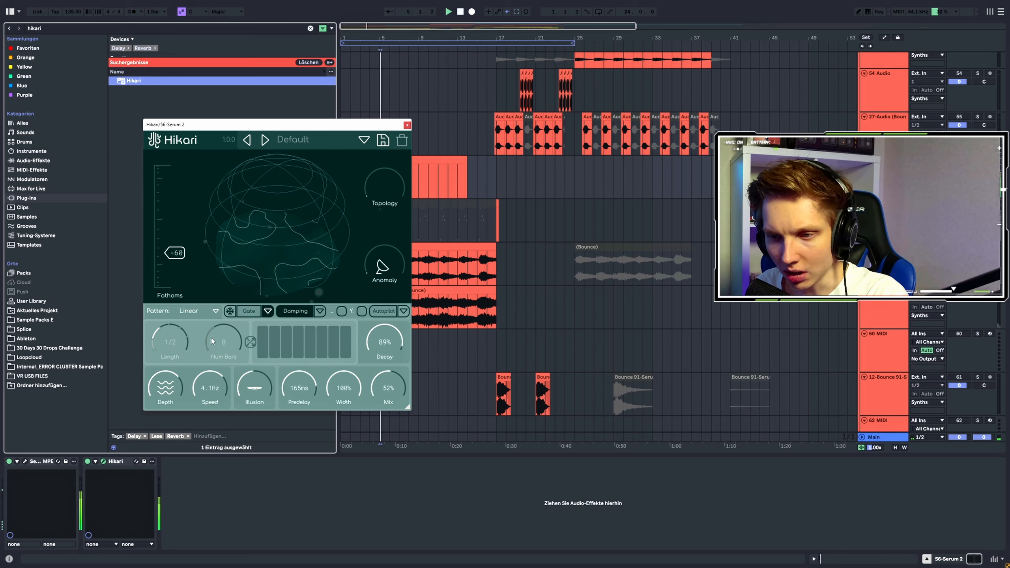
click(250, 312)
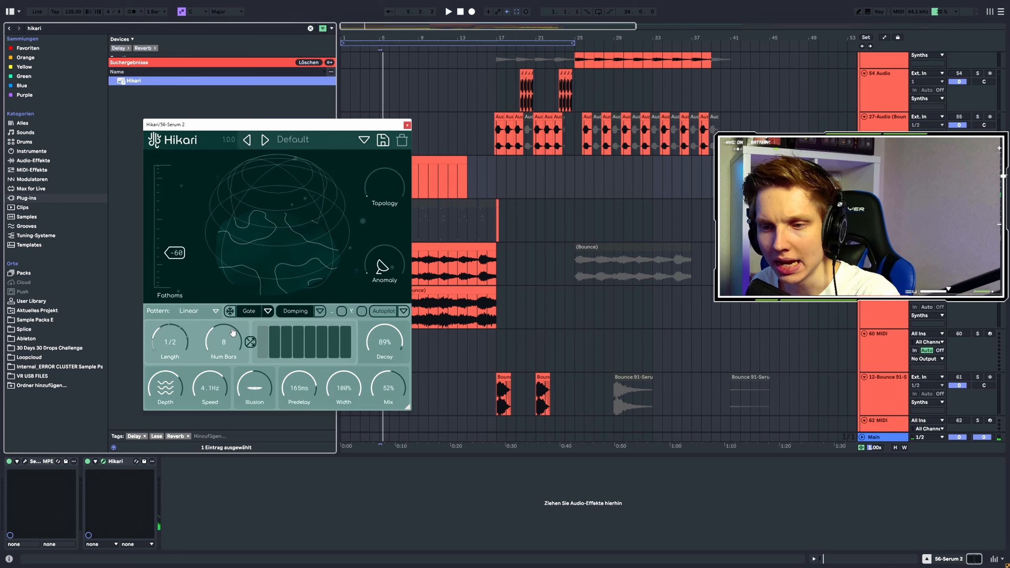
drag(221, 333, 221, 321)
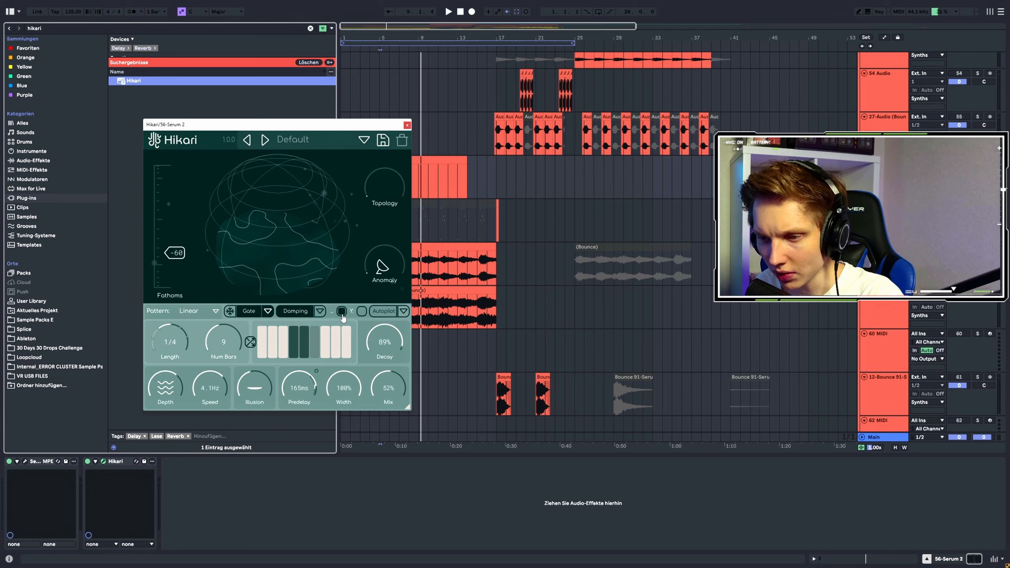
key(space)
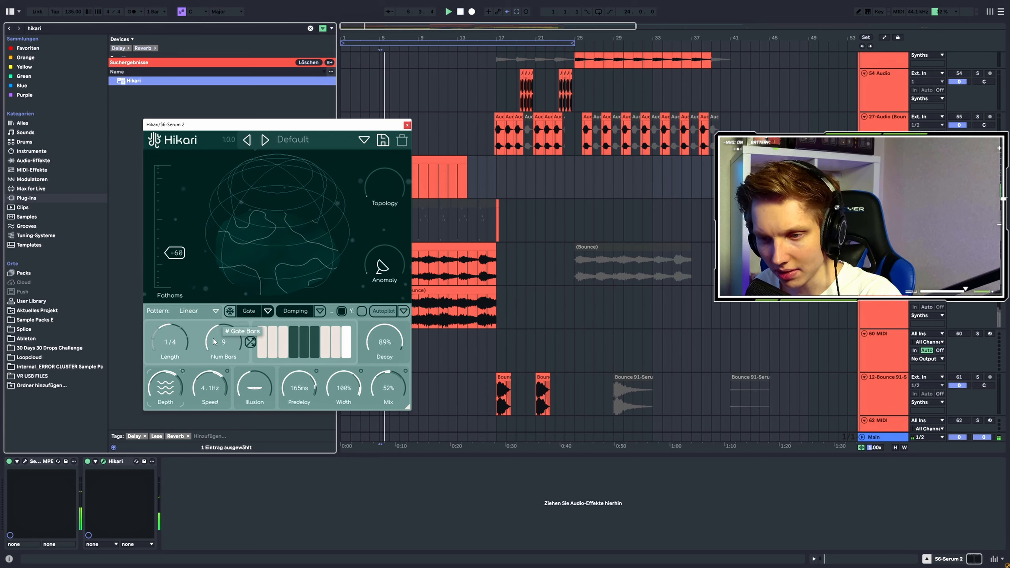
scroll(213, 339, up, 4)
scroll(210, 342, down, 8)
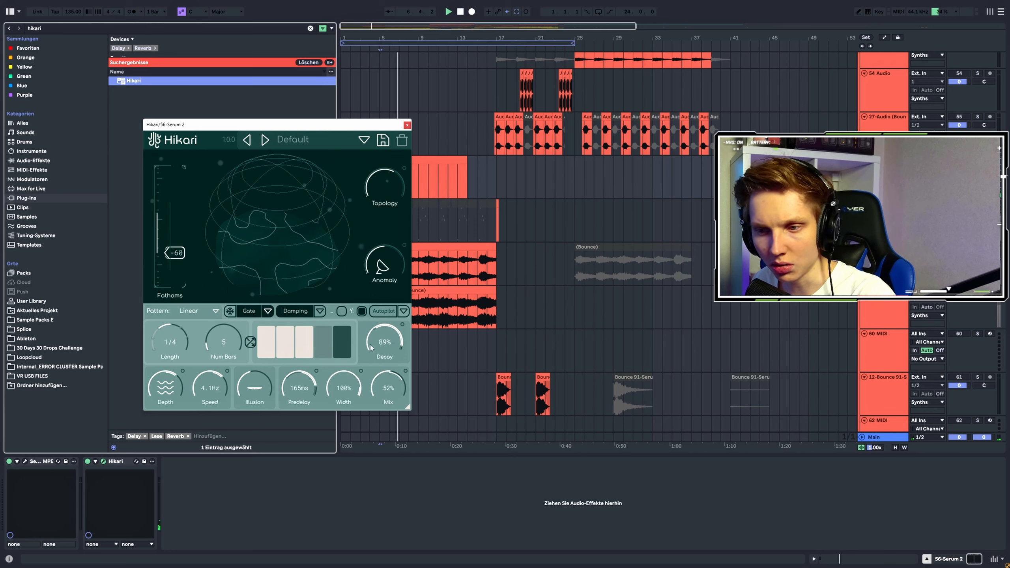
Compare the Cluster, Prime and Exponent patterns with the gate active, keeping Exponent, and open Hikari's damping settings
click(201, 312)
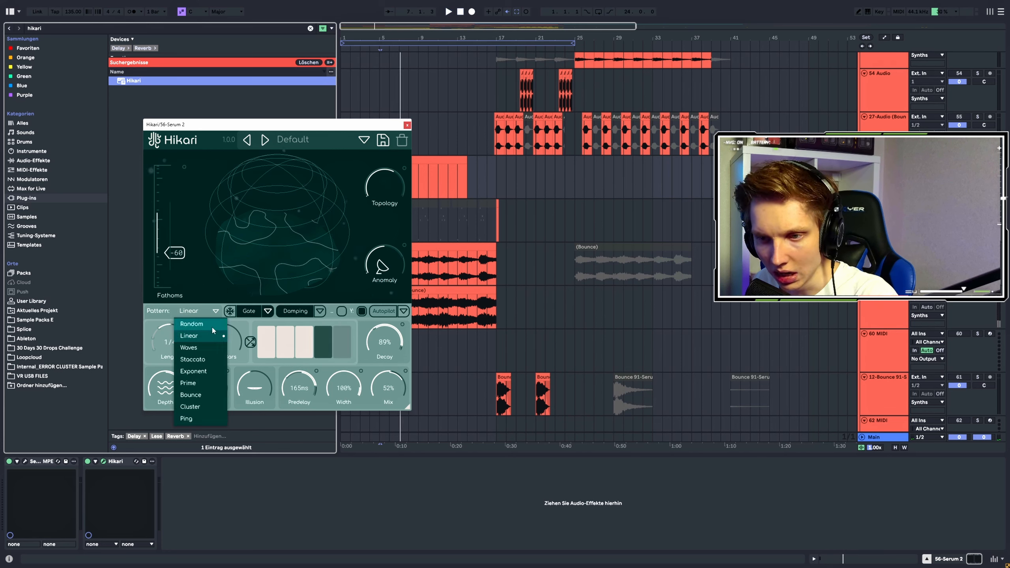
click(206, 406)
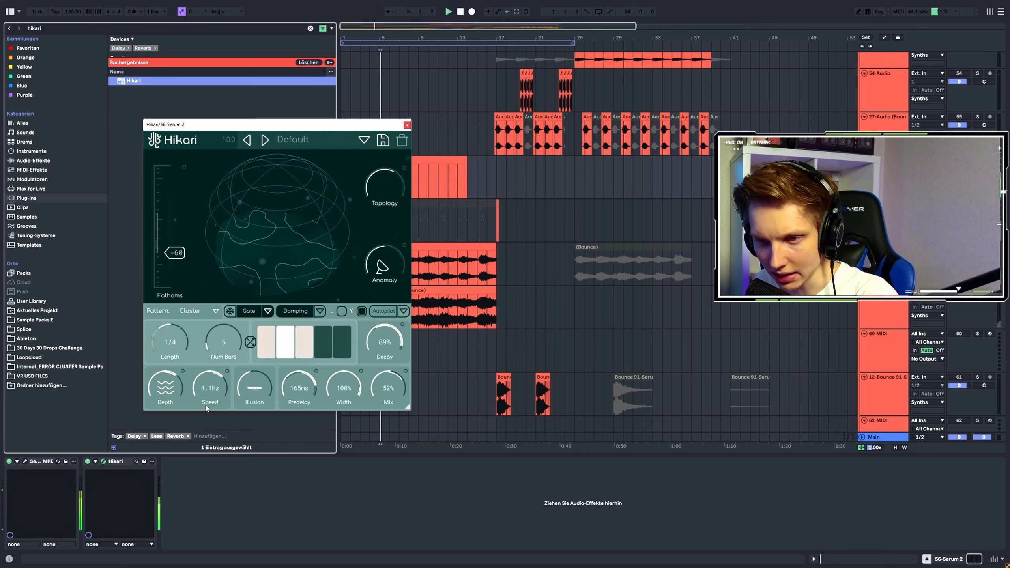
click(198, 311)
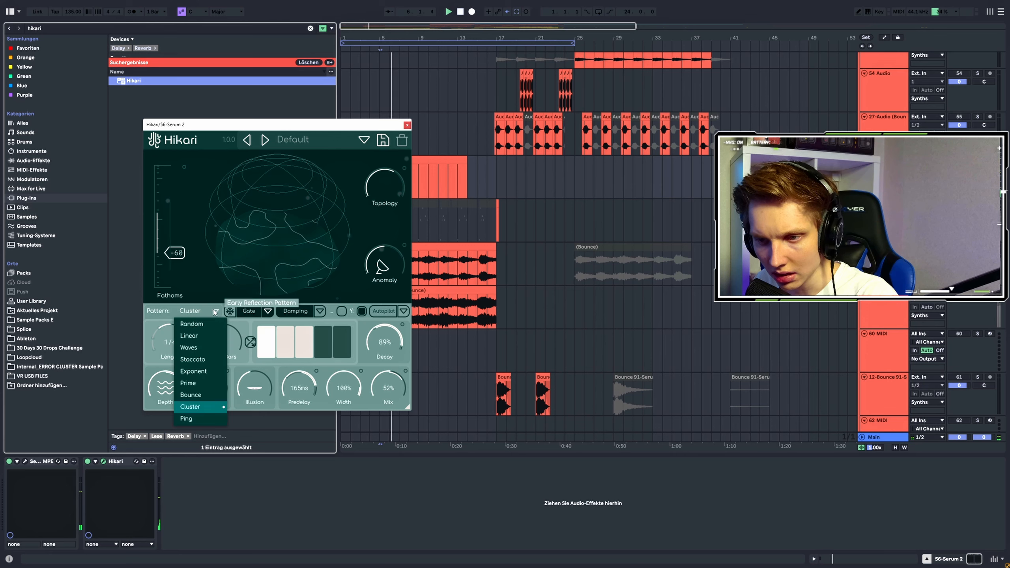
click(205, 384)
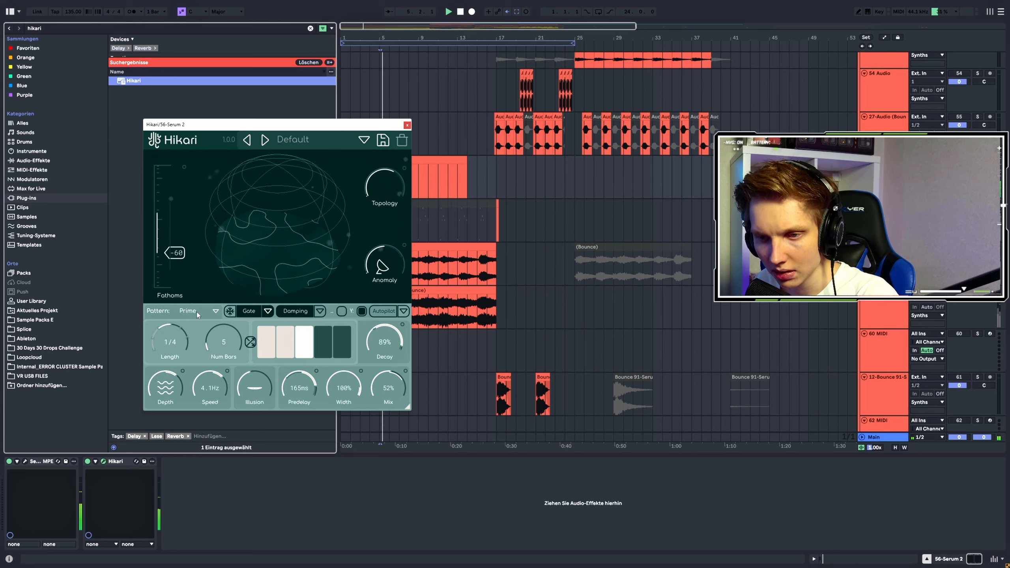
click(194, 313)
click(199, 368)
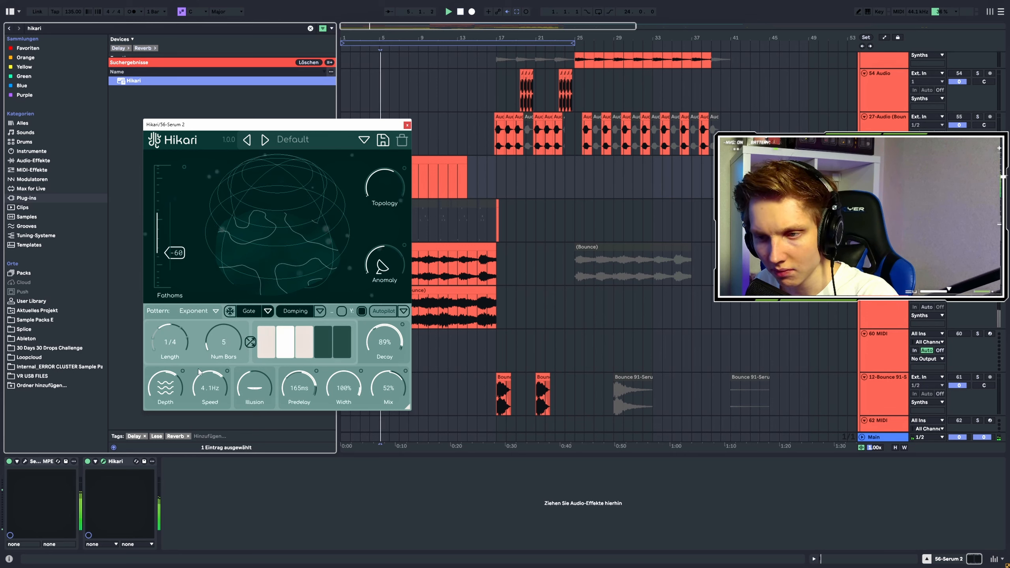
click(319, 311)
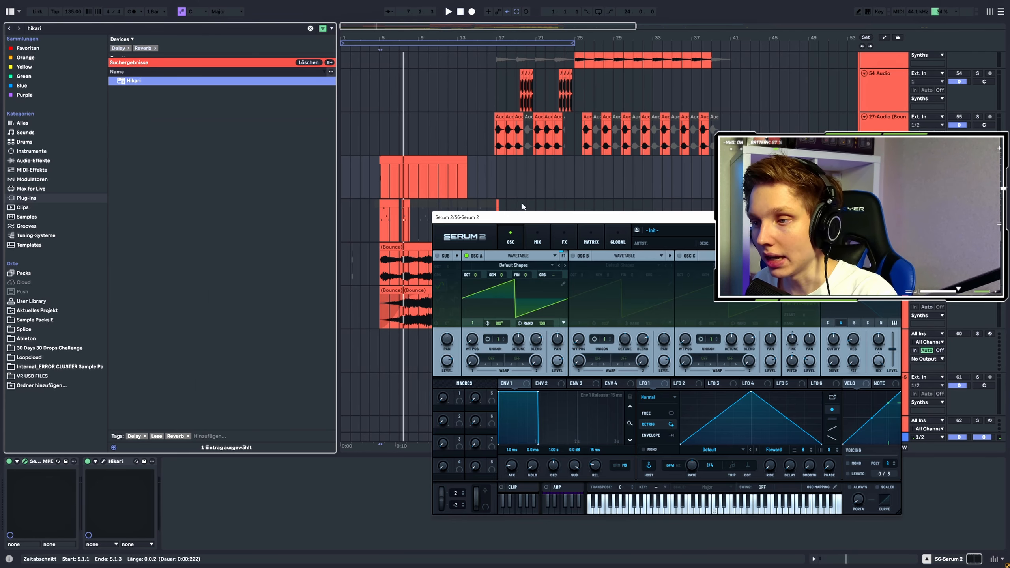
Close the Serum 2 window and deactivate the Serum 2 instrument on its track
drag(501, 215, 310, 142)
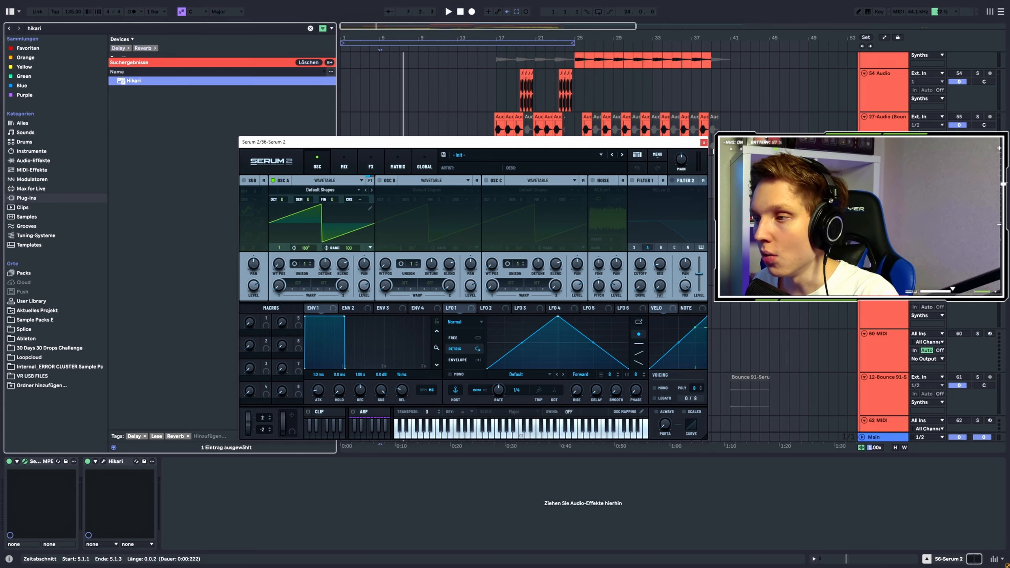
click(703, 142)
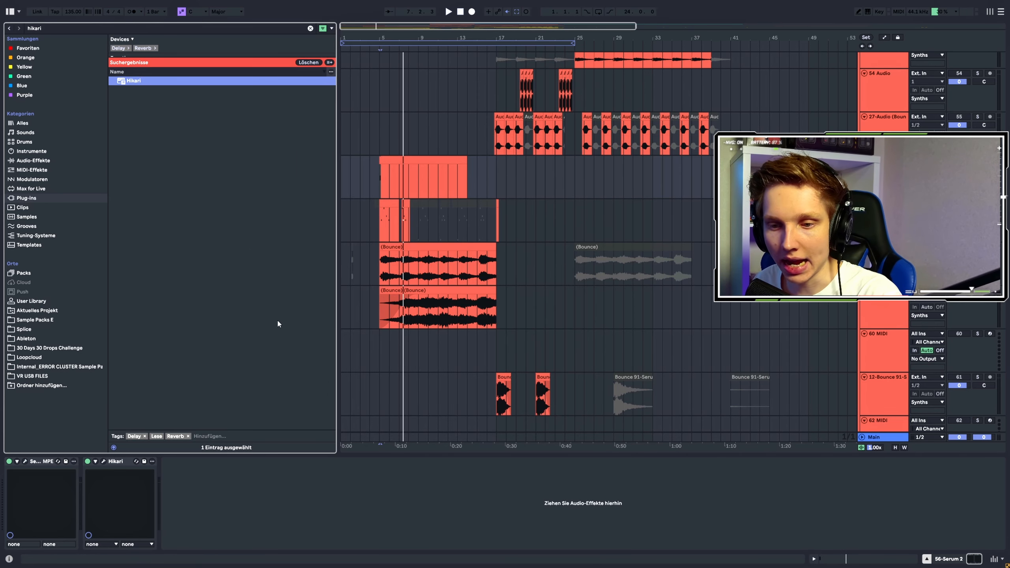
click(9, 462)
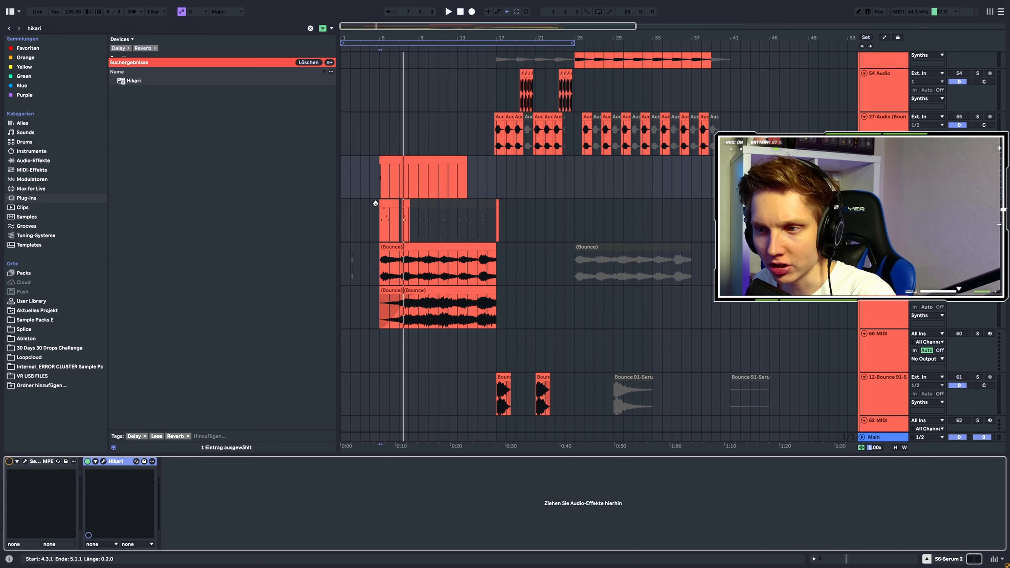
Place the insert marker at the start of the arrangement and play the song from there
scroll(373, 207, down, 3)
click(348, 152)
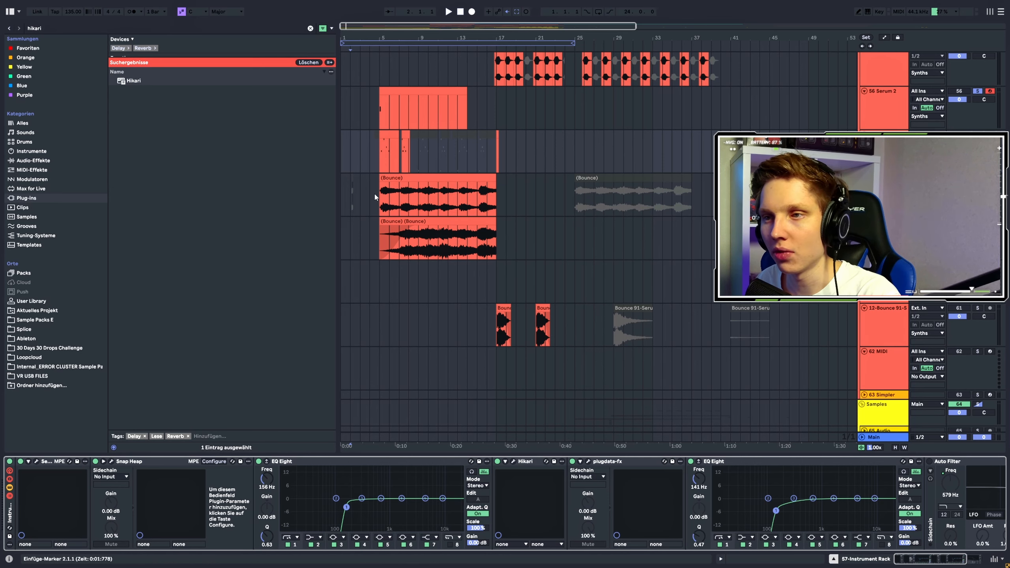
scroll(374, 201, down, 8)
scroll(347, 198, up, 6)
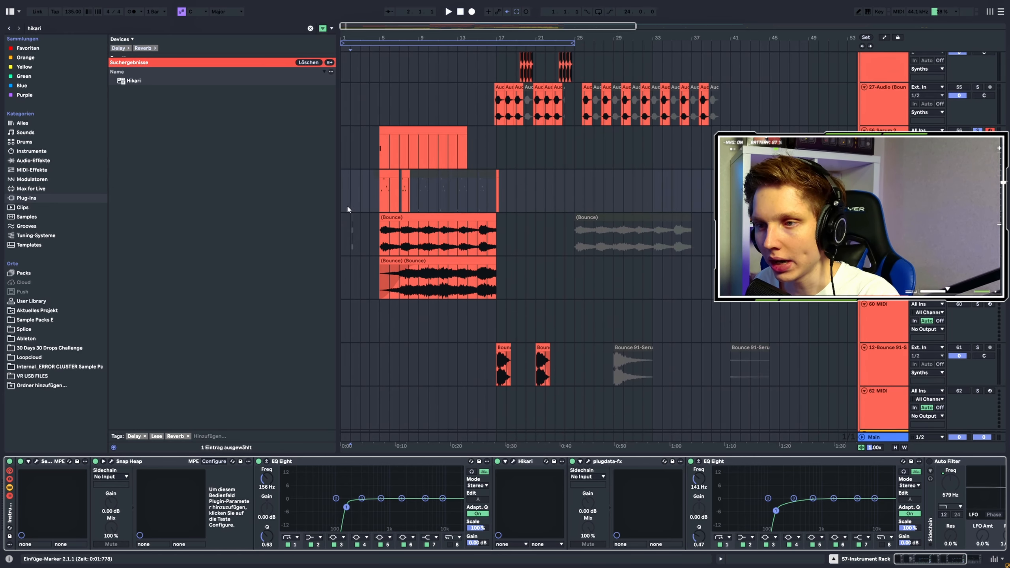
scroll(346, 187, up, 7)
key(space)
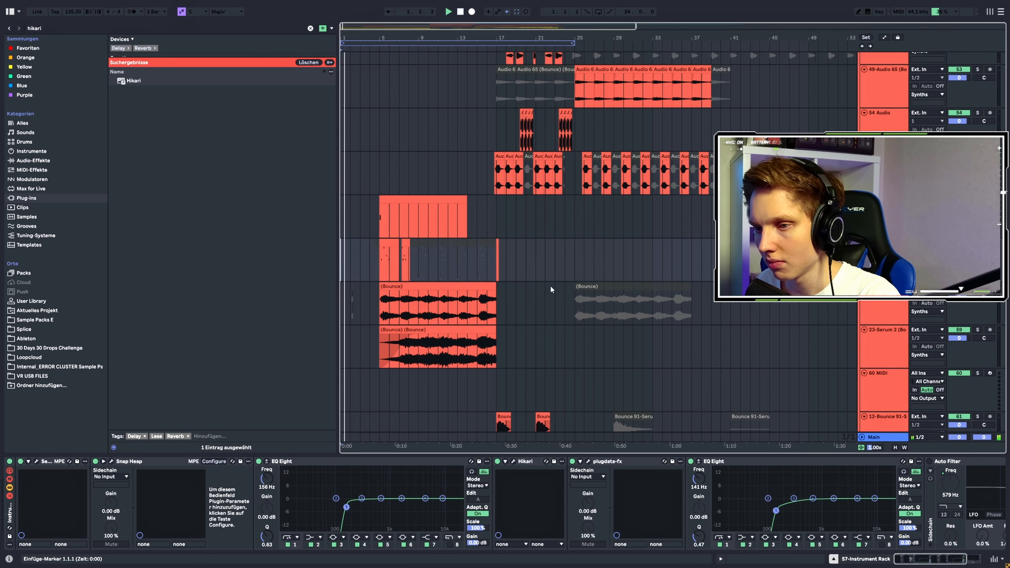
Select the 12-Bounce 91-Serum 2 track in the intro and open its Hikari to inspect the settings during playback
scroll(550, 284, up, 10)
scroll(545, 283, up, 2)
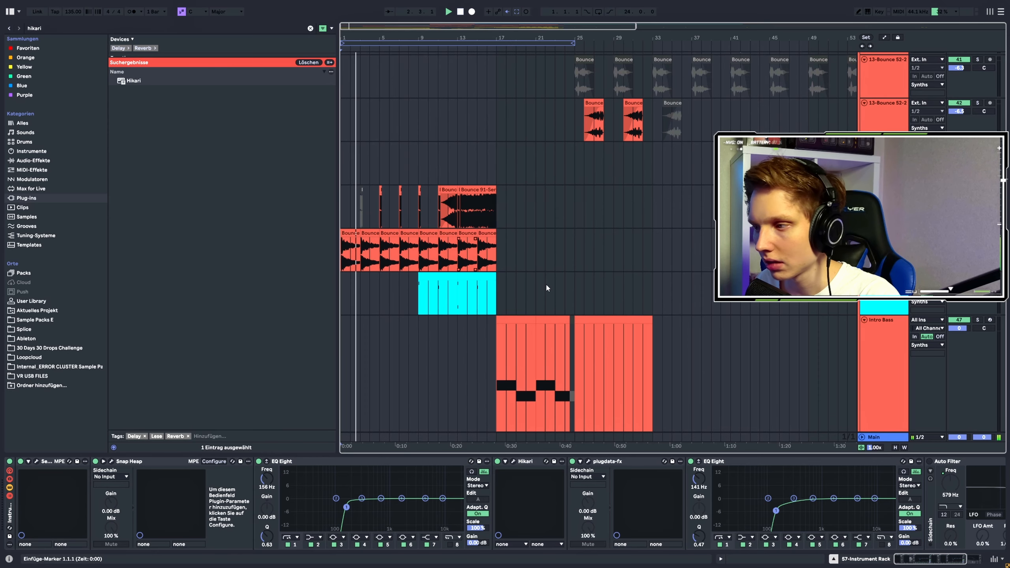
double_click(884, 237)
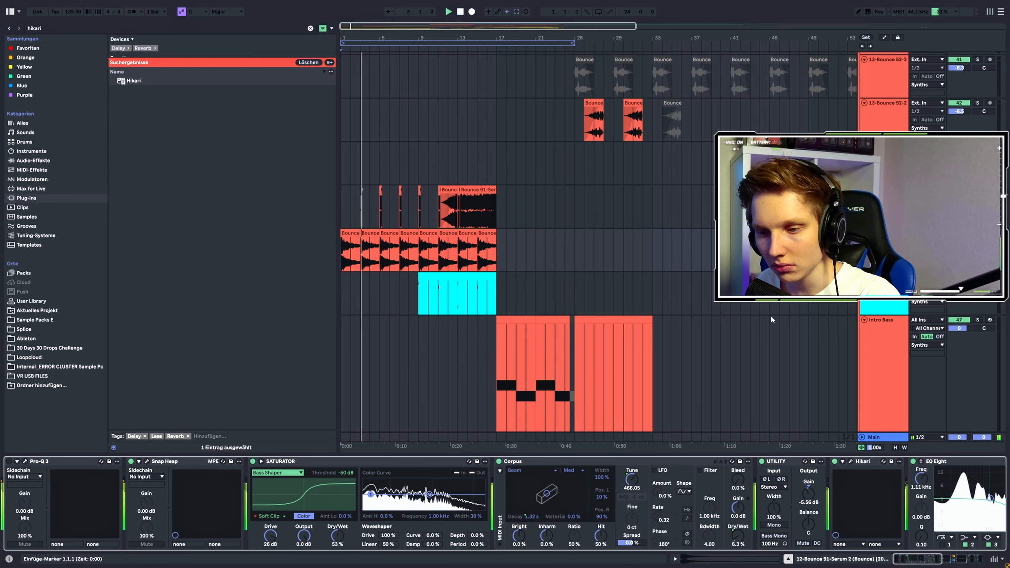
click(850, 461)
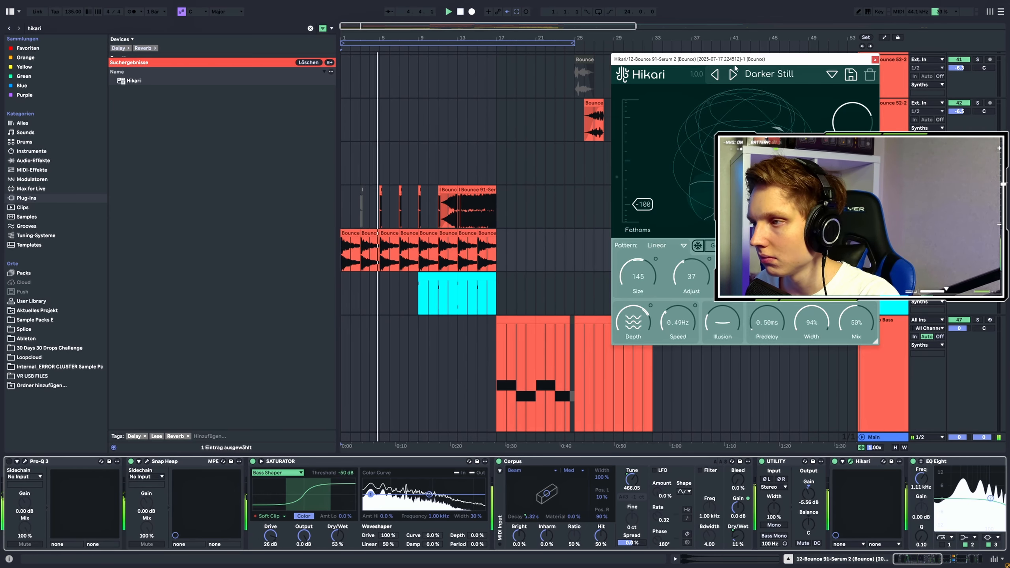
drag(774, 62, 695, 91)
Select the 23-Serum 2 (Bounce) track and open the Hikari in its Audio Effect Rack's Hikari chain
scroll(454, 282, down, 5)
scroll(454, 283, down, 8)
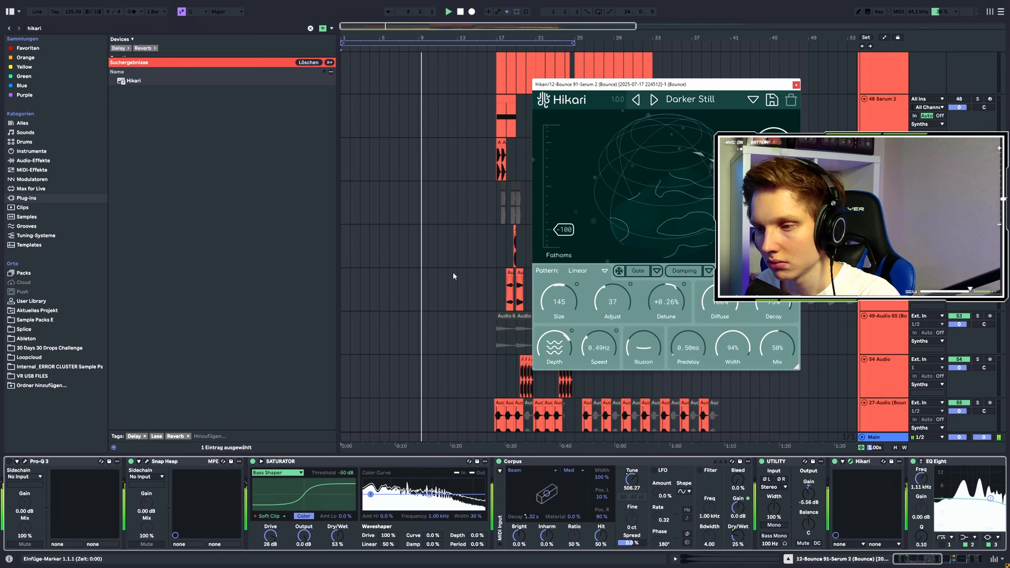
click(879, 334)
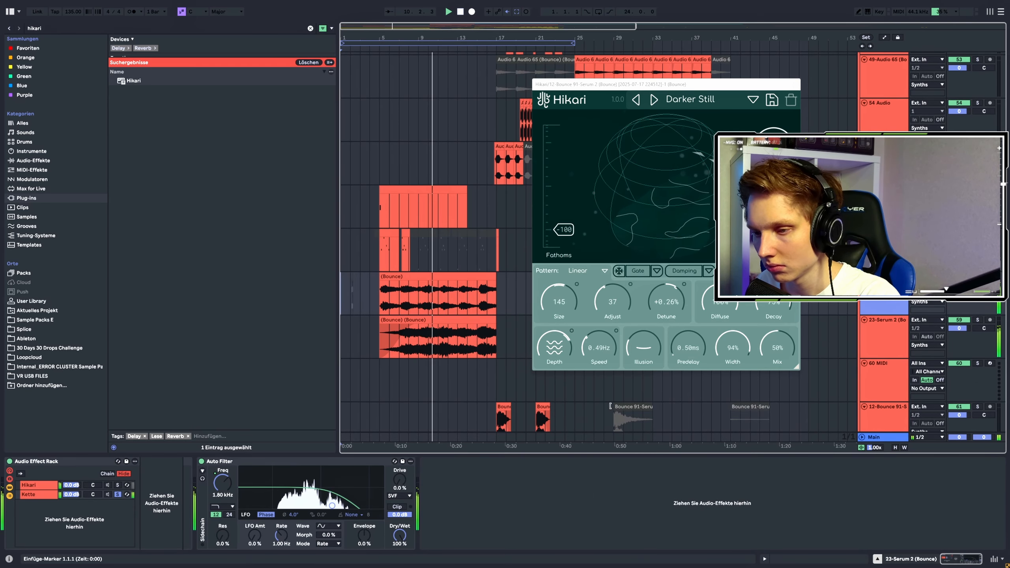
click(38, 484)
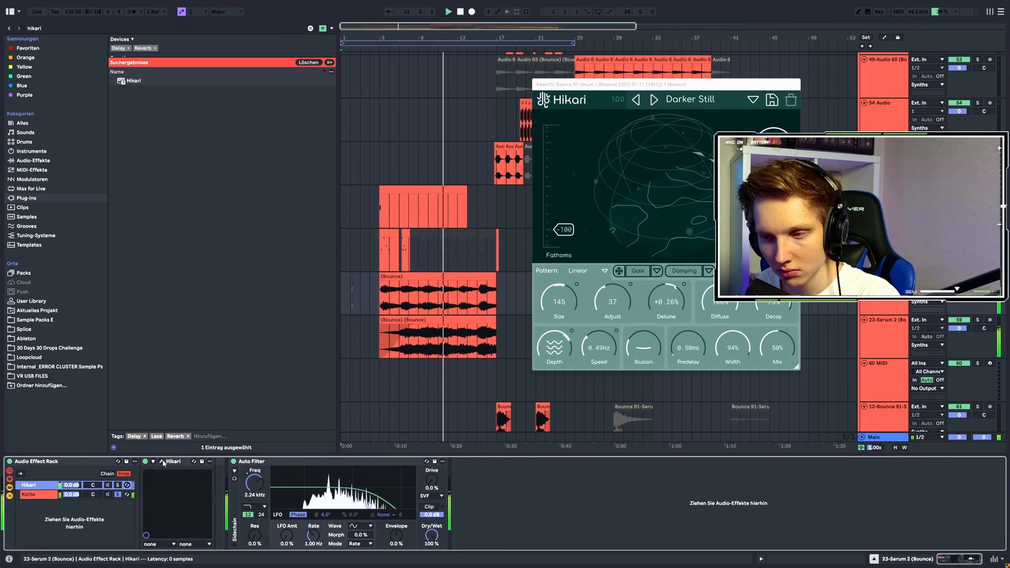
click(161, 462)
drag(494, 83, 377, 82)
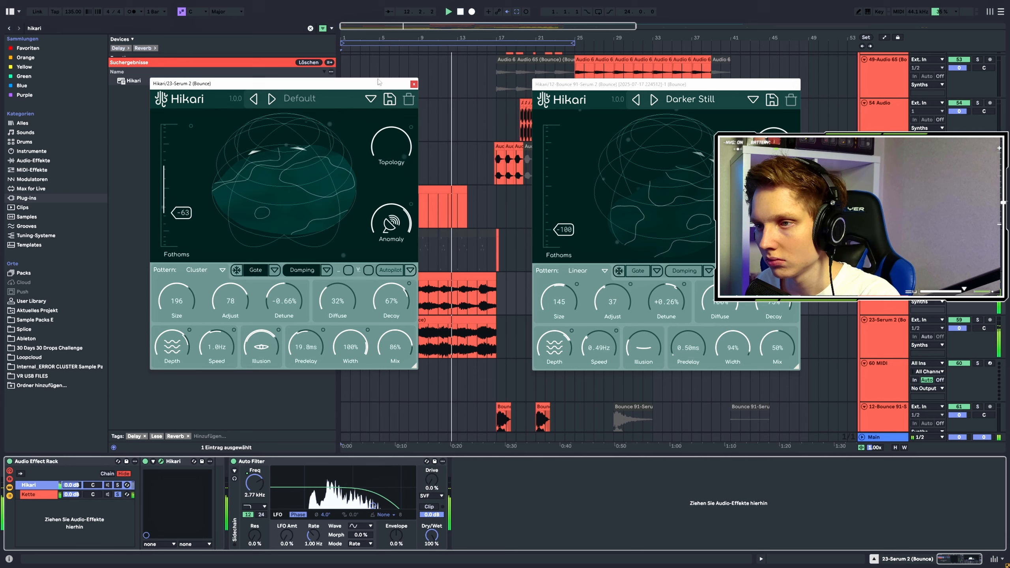
Close both open Hikari windows to clear the view of the arrangement
click(413, 84)
drag(791, 85, 368, 80)
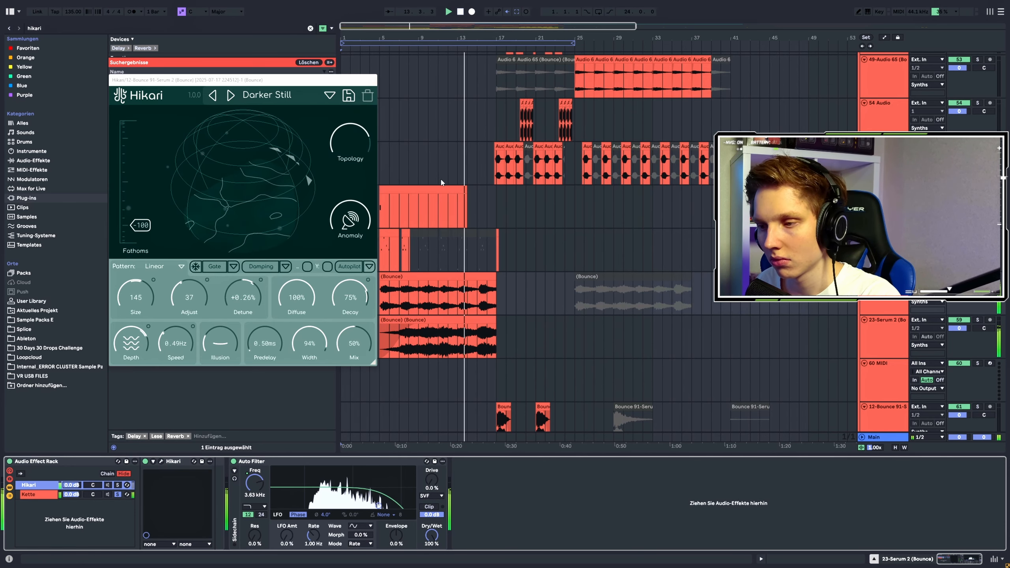
click(372, 81)
Select the bounced Serum 2 track in the intro at bar 17 to inspect its effect chain
scroll(451, 213, down, 8)
scroll(454, 231, up, 12)
scroll(455, 252, up, 10)
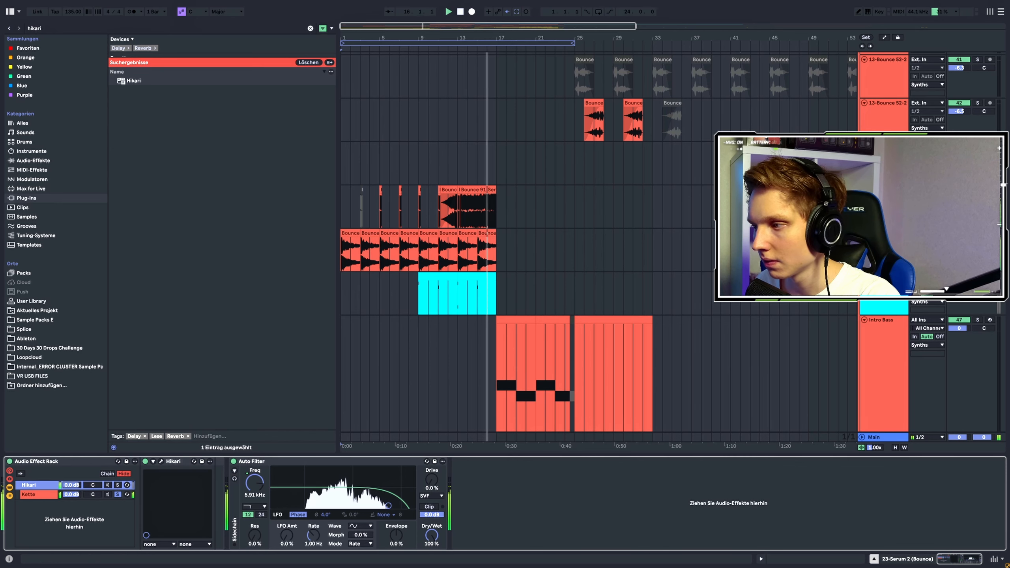
click(498, 201)
Select the 54-Audio track and open its Hikari to inspect the reverb settings during playback
scroll(669, 242, down, 6)
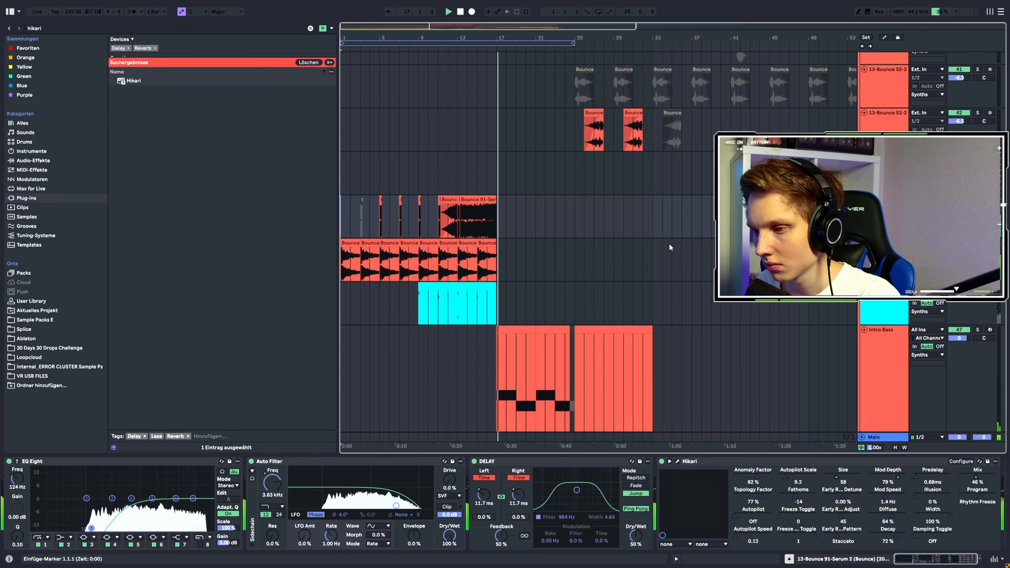
scroll(653, 244, down, 6)
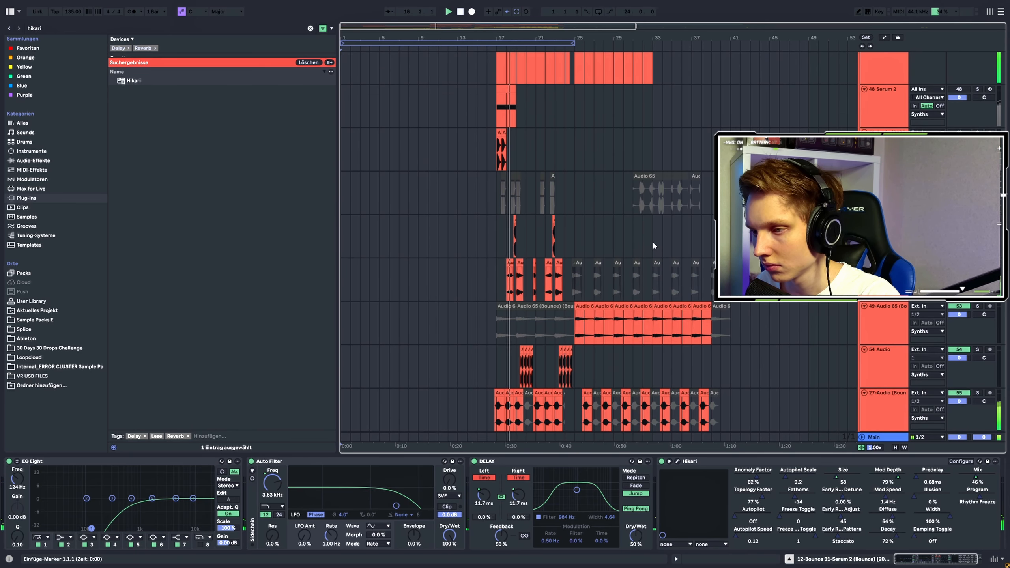
click(883, 257)
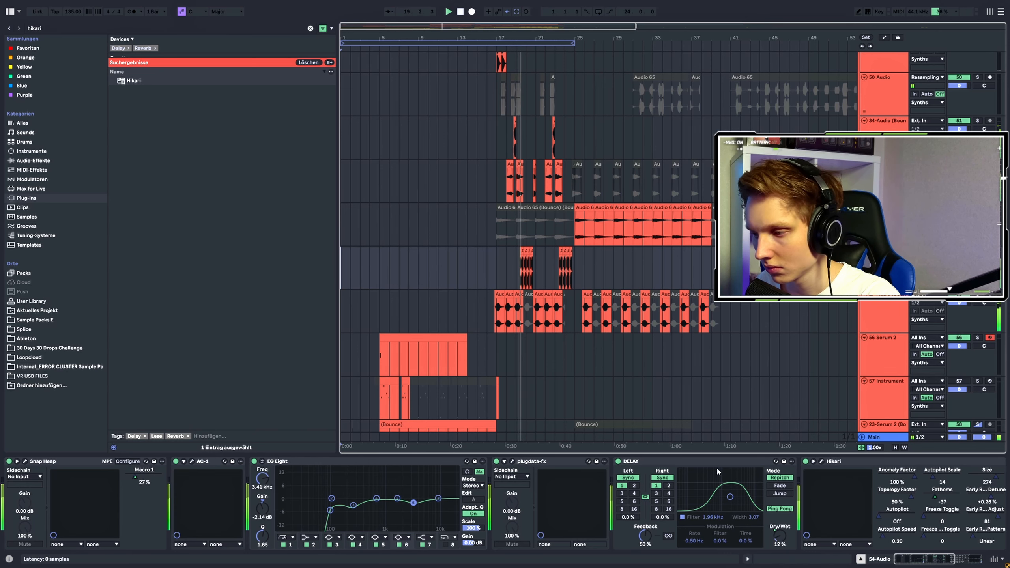
click(821, 461)
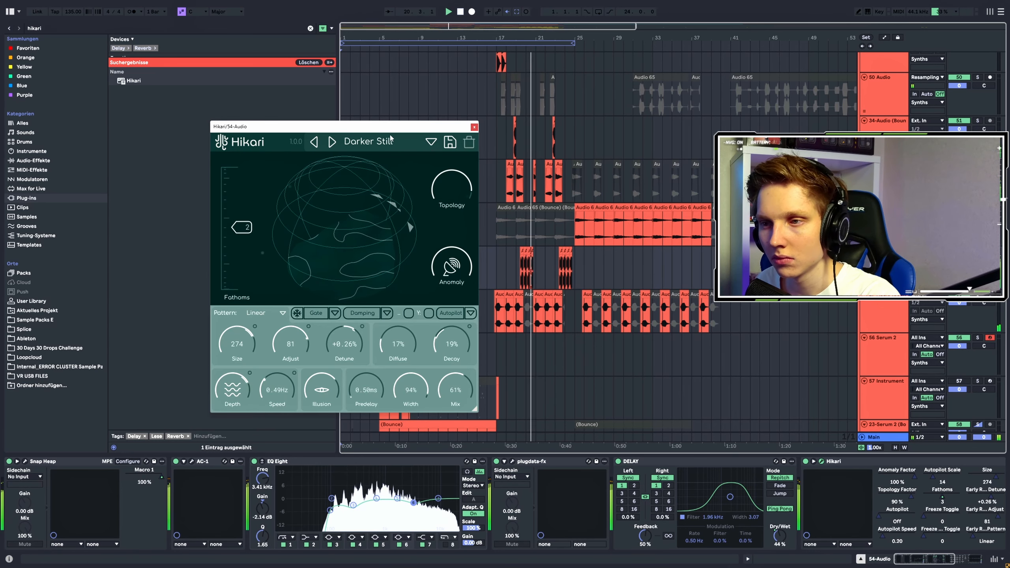
Move the Hikari window aside and follow the synth tracks in the arrangement during playback
drag(377, 127, 311, 98)
scroll(571, 179, down, 1)
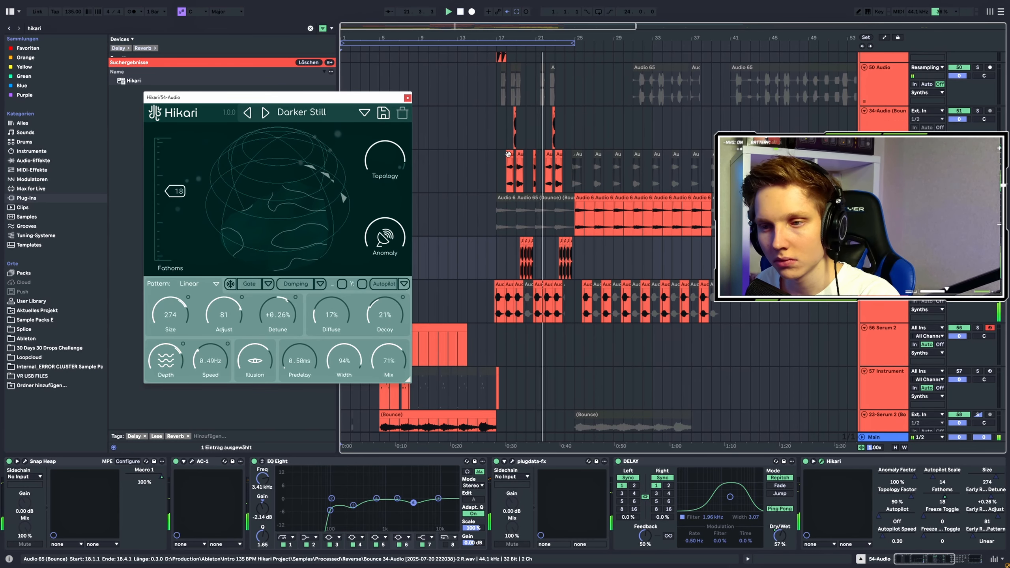
scroll(571, 179, down, 1)
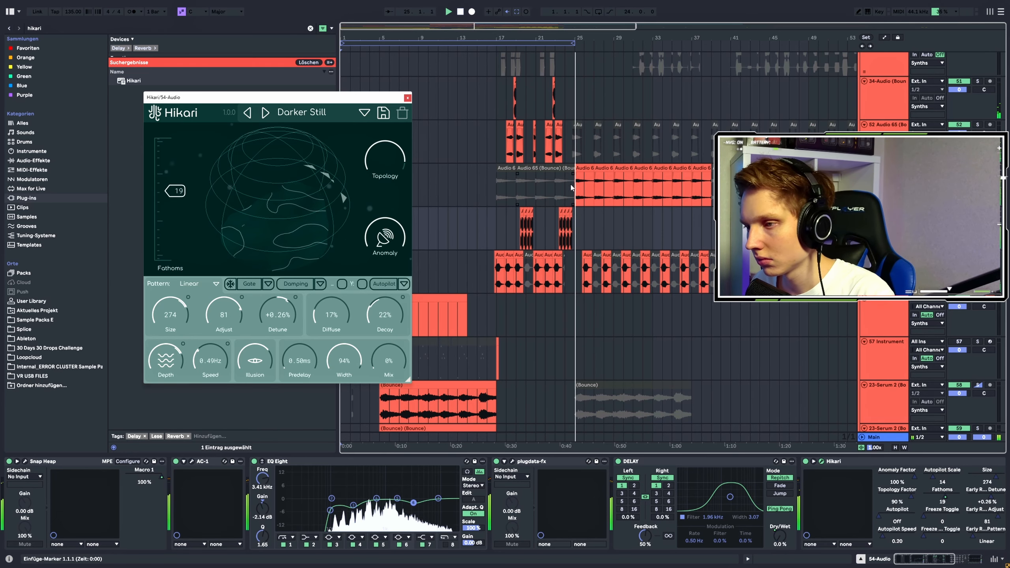
scroll(570, 181, up, 3)
scroll(570, 187, down, 3)
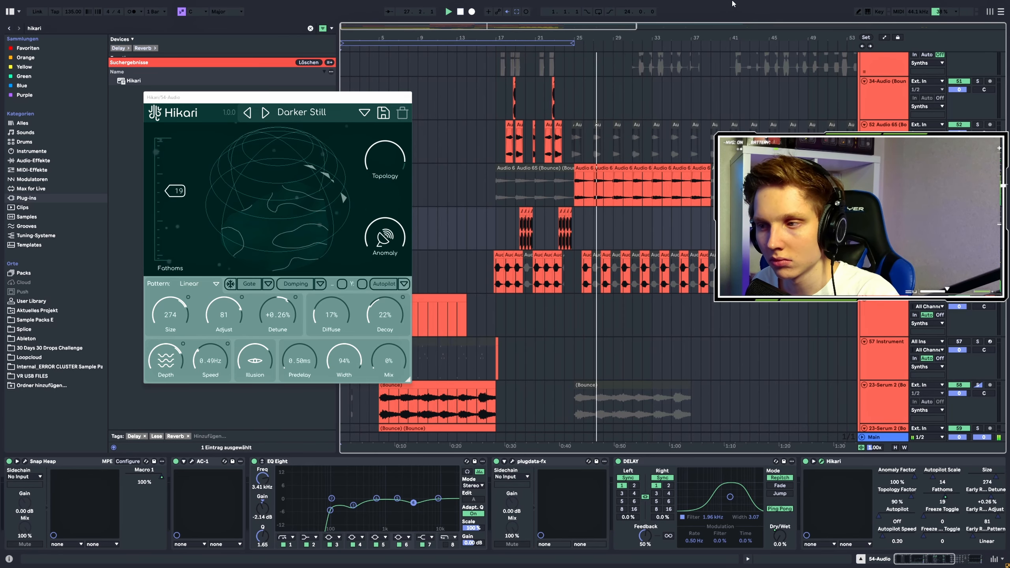
scroll(647, 174, down, 3)
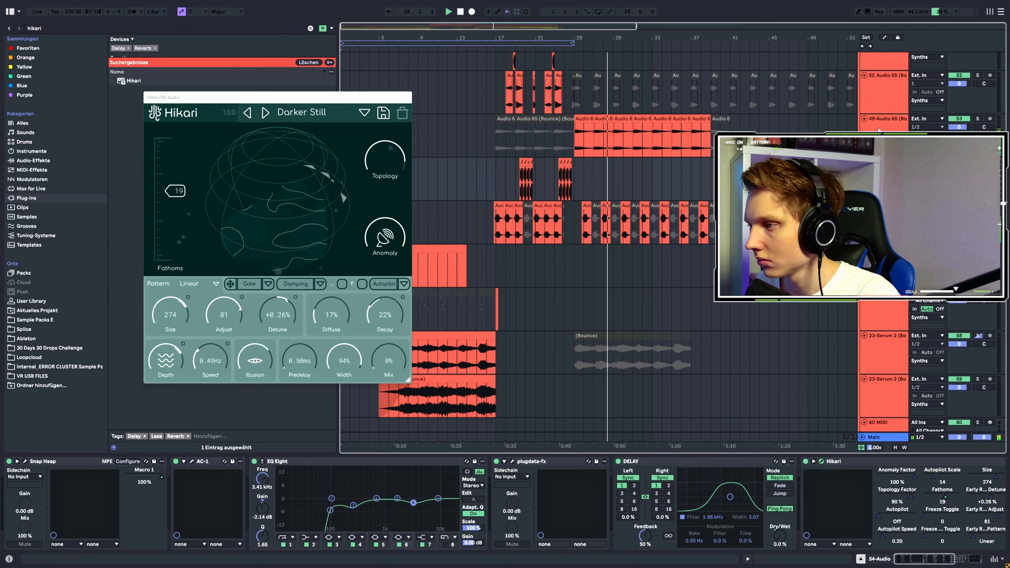
Select the 49-Audio 65 (Bounce) track to check its effects and look through the tracks above it
click(887, 119)
scroll(651, 263, up, 3)
scroll(650, 263, up, 10)
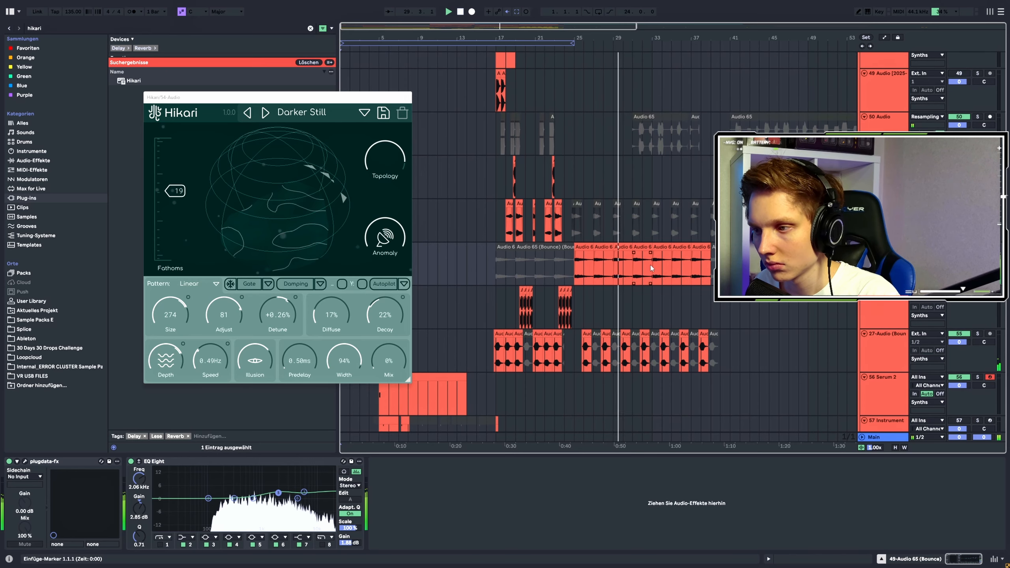
scroll(646, 267, up, 15)
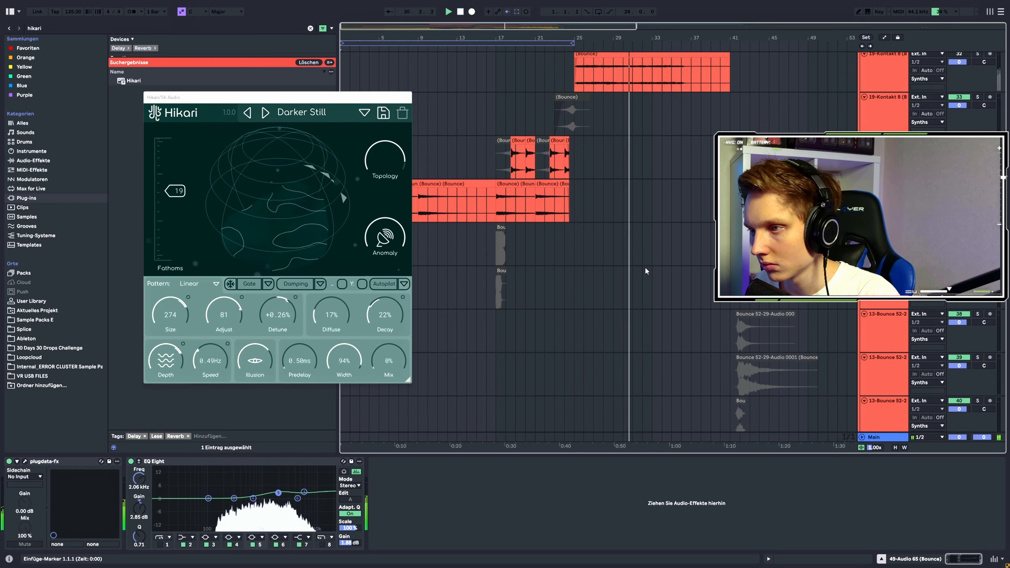
scroll(620, 256, up, 12)
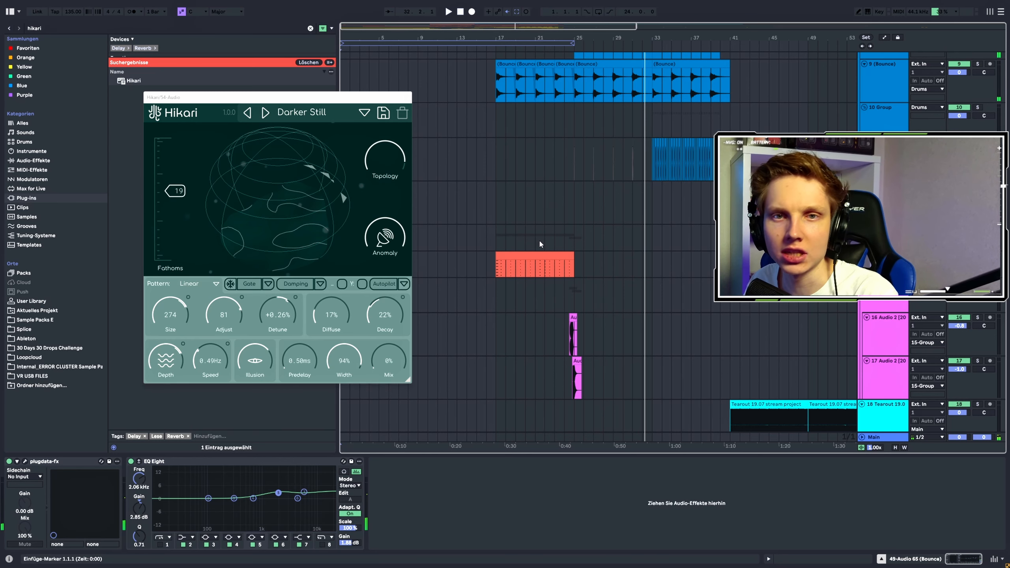
scroll(627, 272, down, 10)
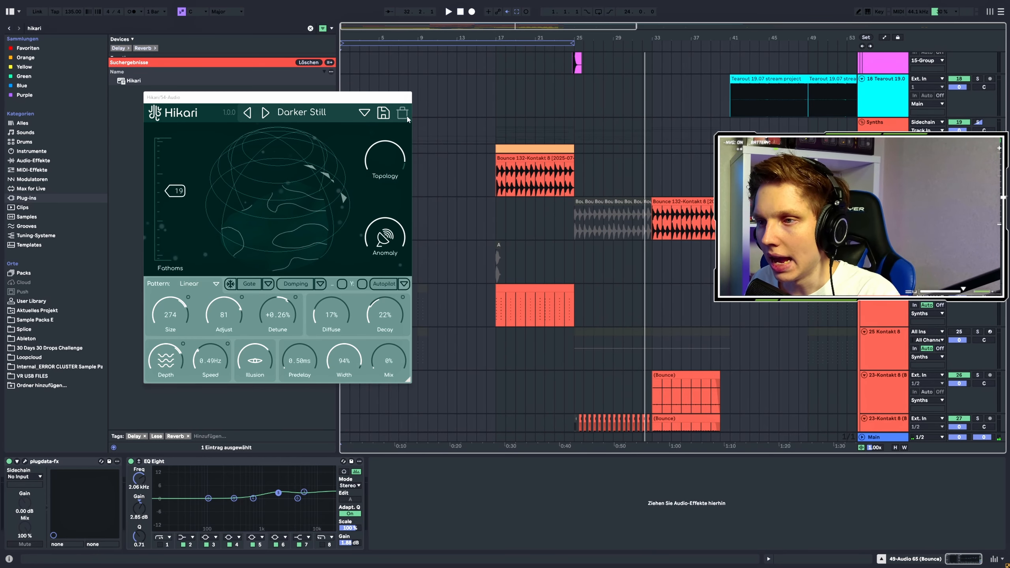
Close the Hikari window and play the 12-Bounce 91-Serum 2 (Bounce) track in the intro
click(407, 98)
scroll(466, 258, down, 15)
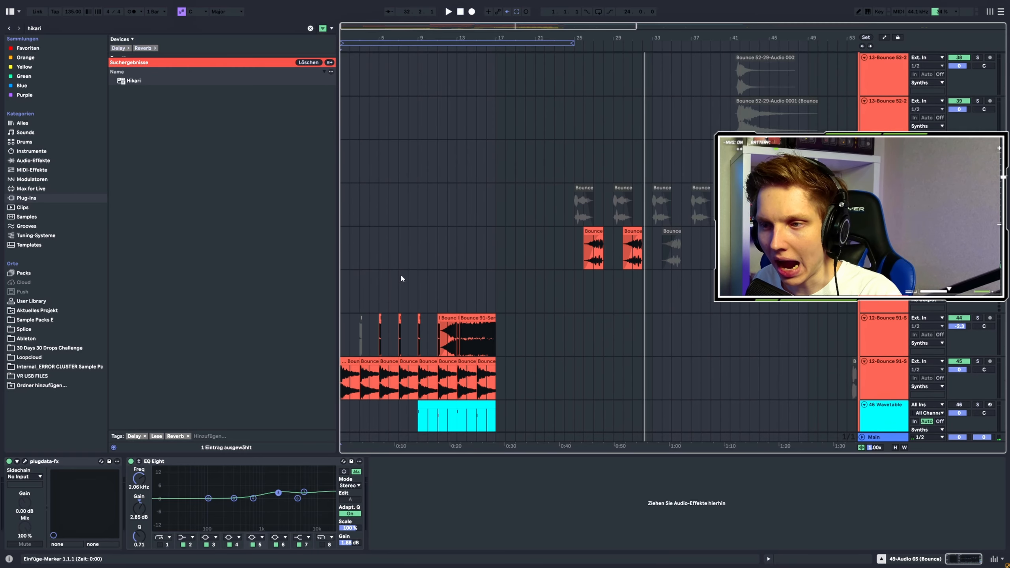
scroll(462, 215, down, 3)
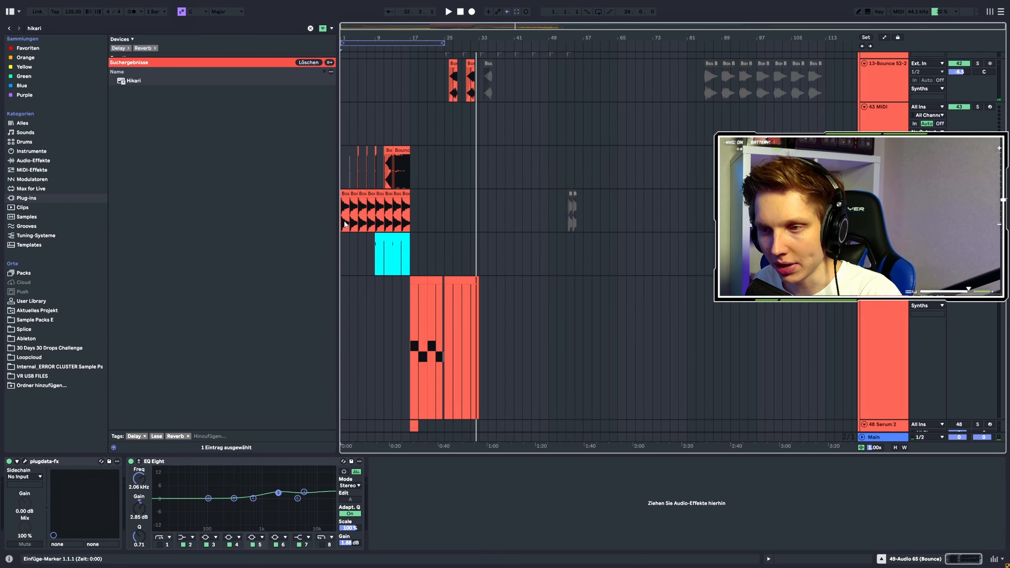
scroll(341, 226, up, 3)
click(610, 230)
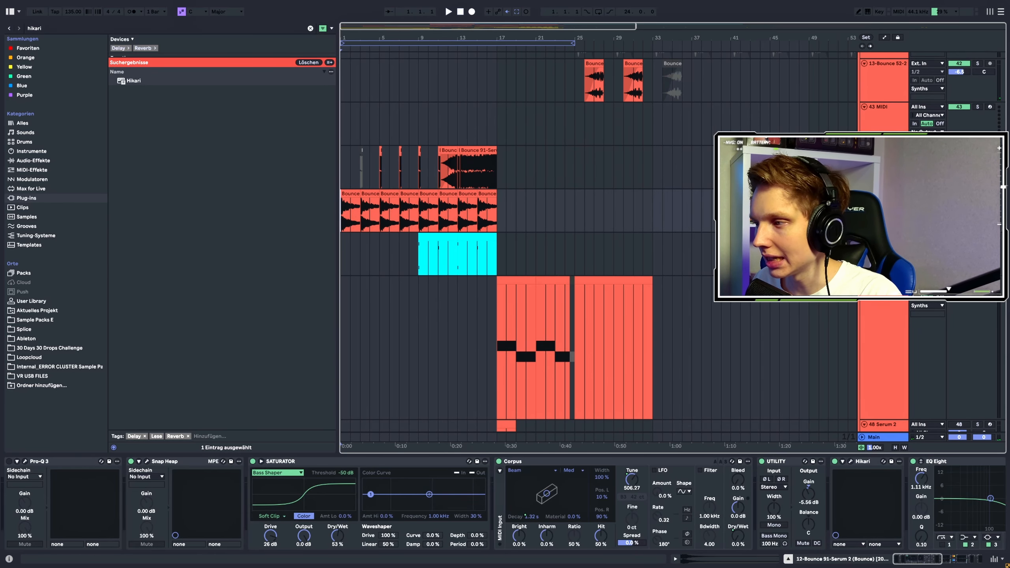
key(space)
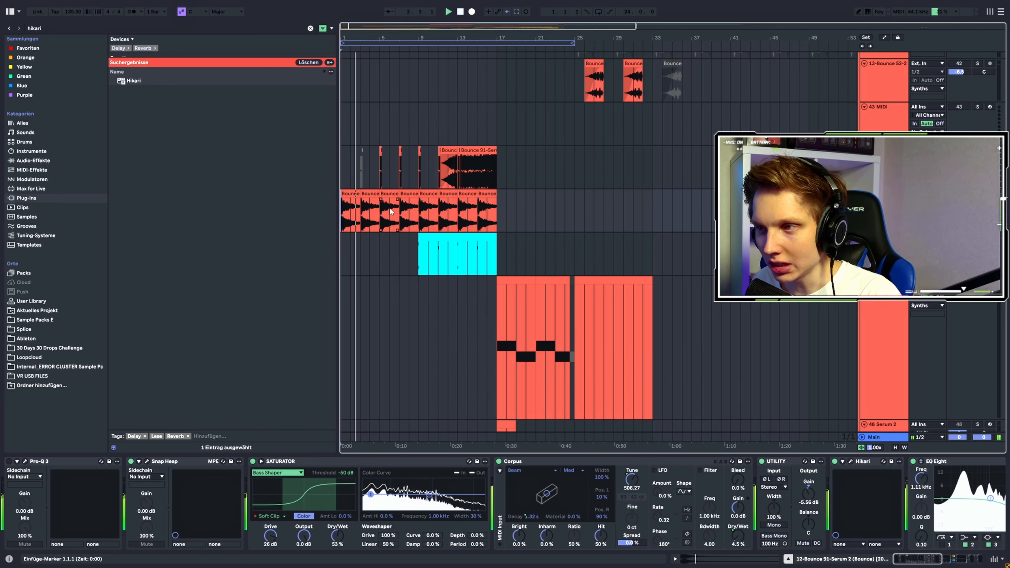
Locate the source sample of the bounced Serum 2 clip at bar 5 in the browser and narrow the browser
scroll(394, 195, up, 3)
click(394, 195)
key(space)
right_click(394, 196)
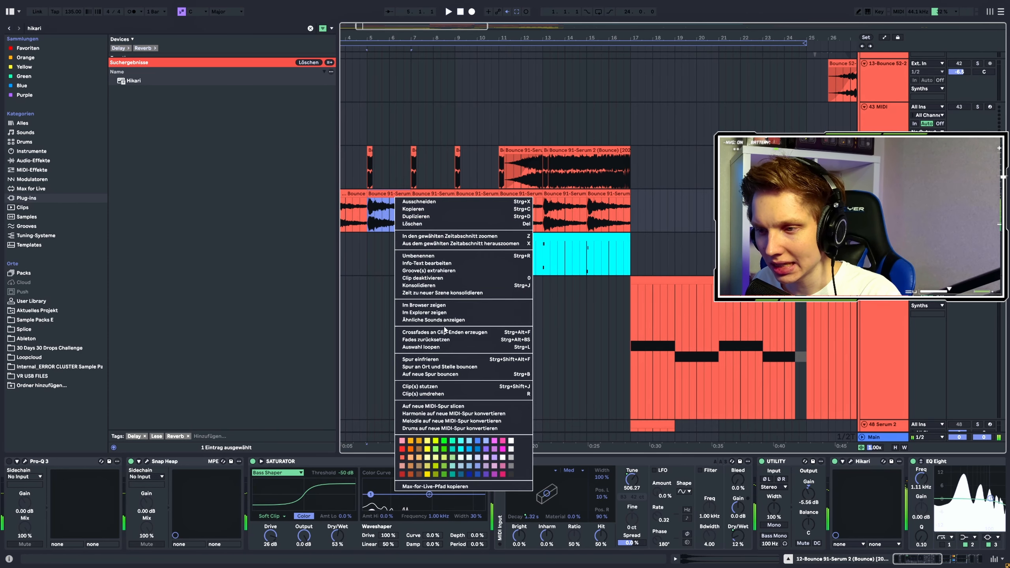
click(421, 314)
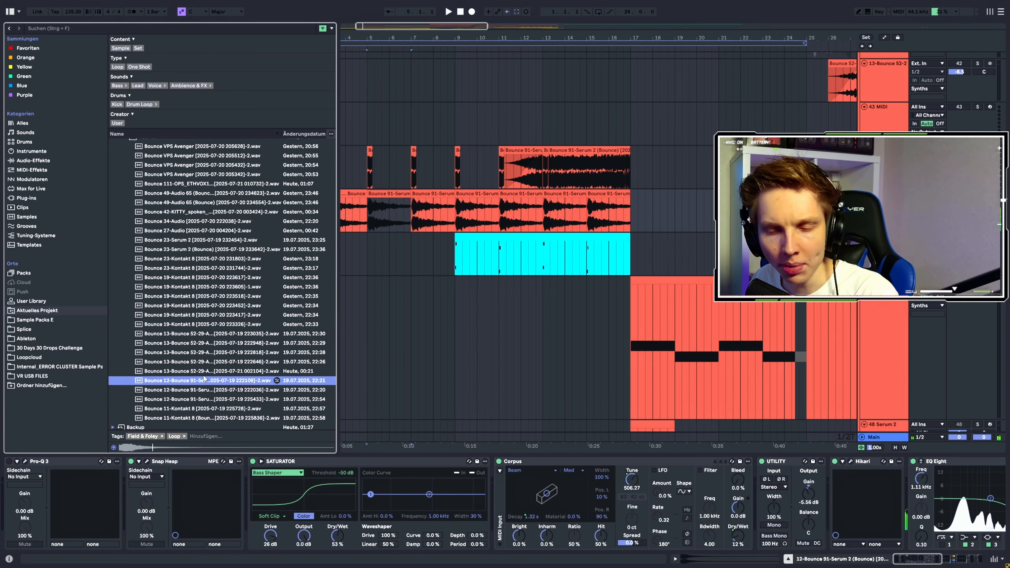
drag(337, 334, 251, 333)
scroll(398, 319, left, 1)
Check the track's Snap Heap and play the bar 5 clip with its Hikari bypassed
click(147, 462)
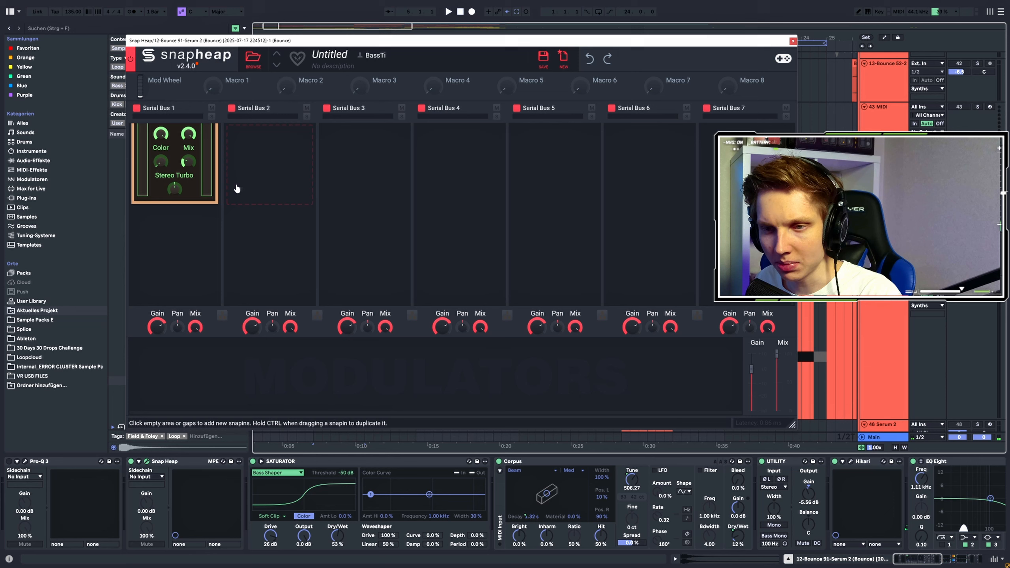
click(791, 41)
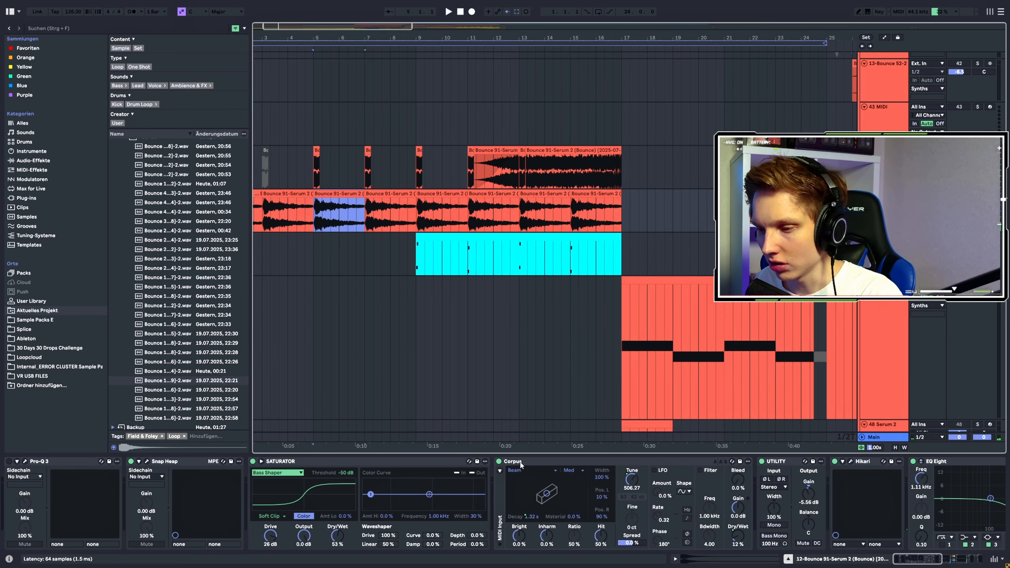
click(834, 462)
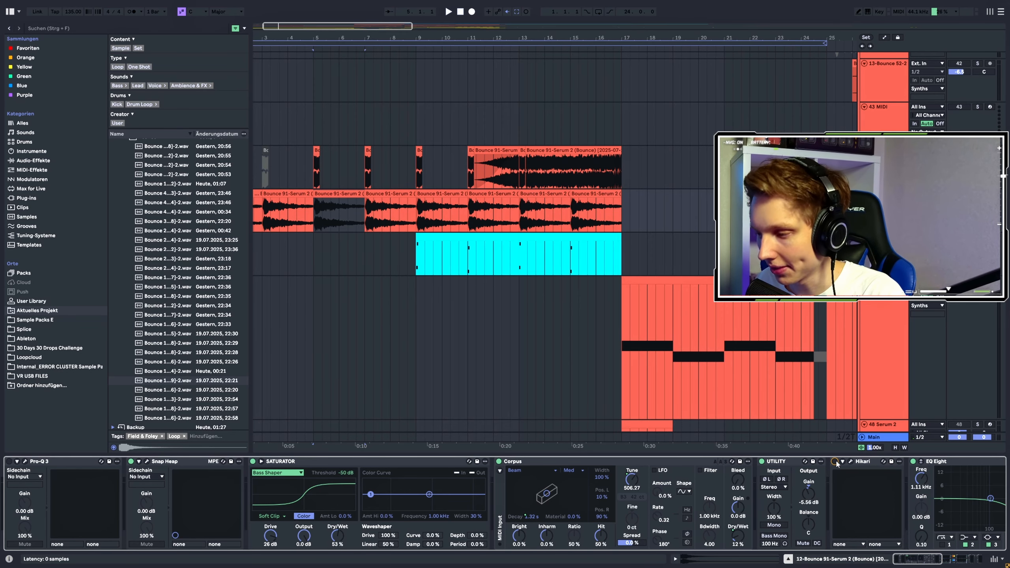
key(space)
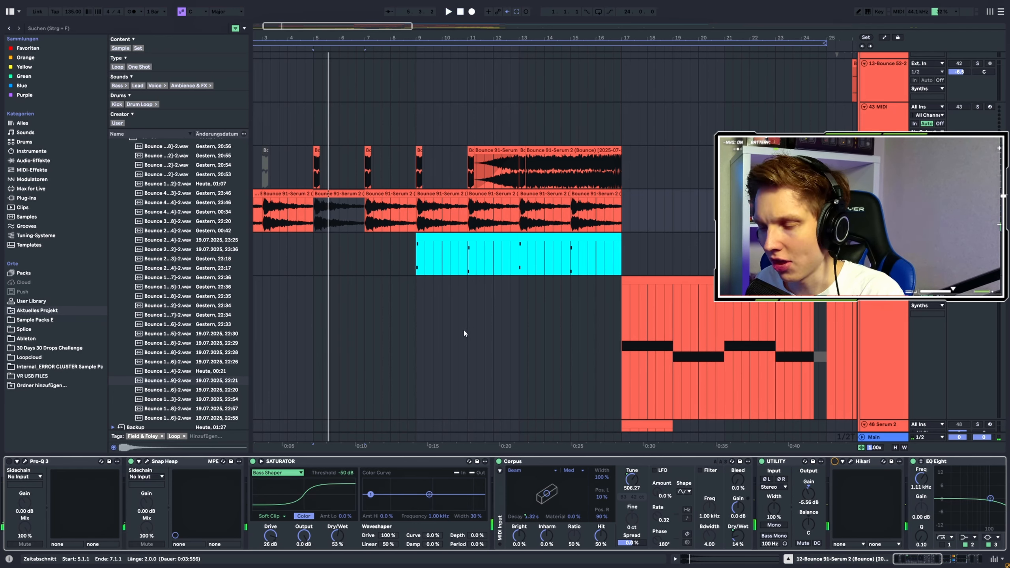
Inspect the Hikari settings on the 12-Bounce 91-Serum 2 track during playback and close its window
drag(913, 557, 923, 556)
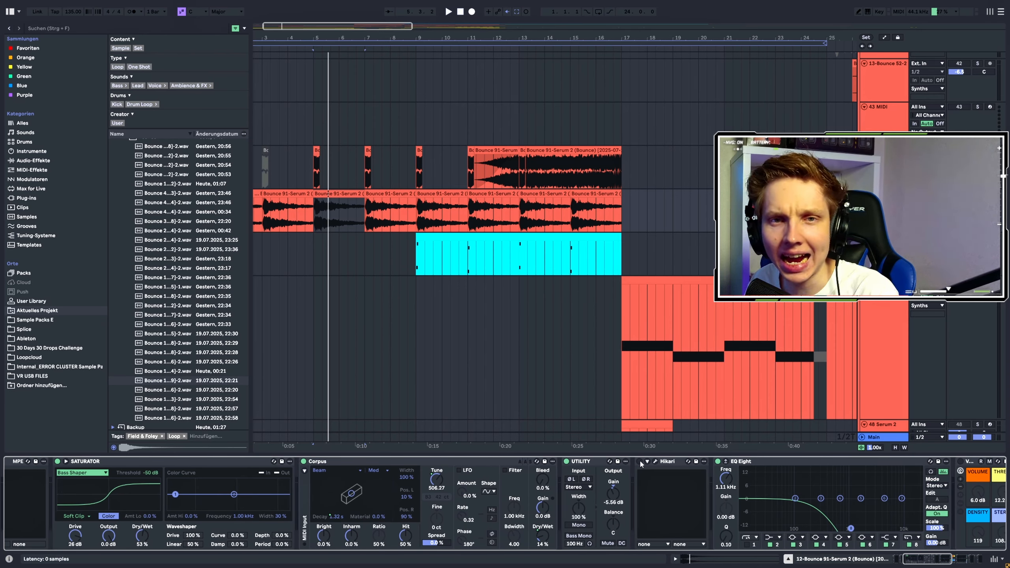
click(655, 462)
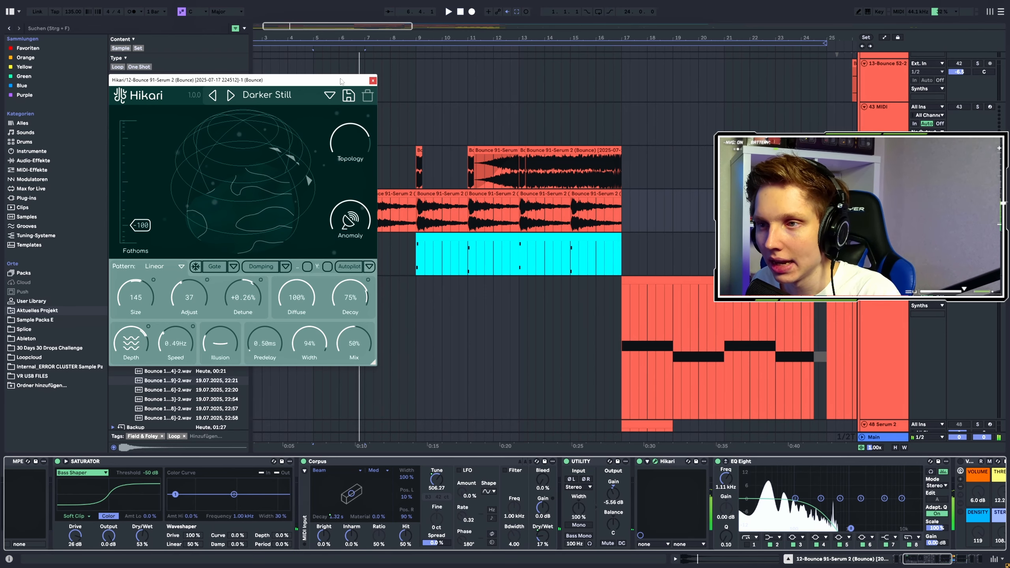
drag(340, 81, 291, 134)
click(368, 215)
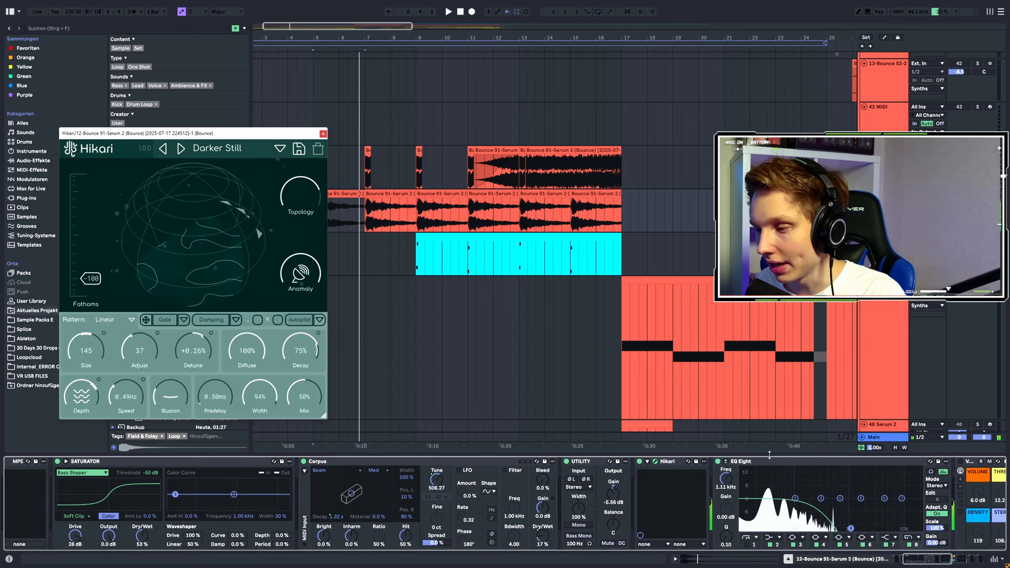
key(space)
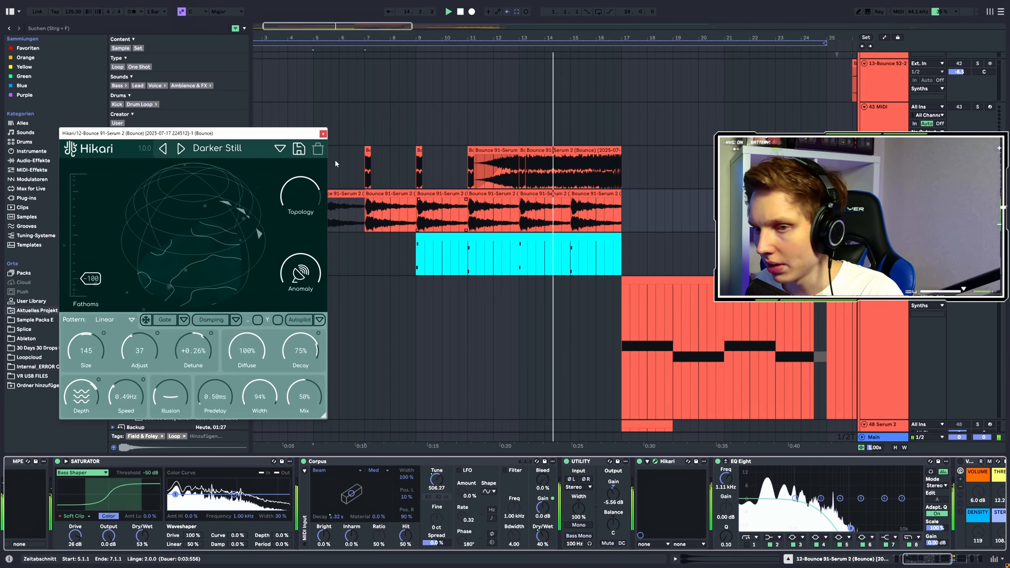
click(323, 133)
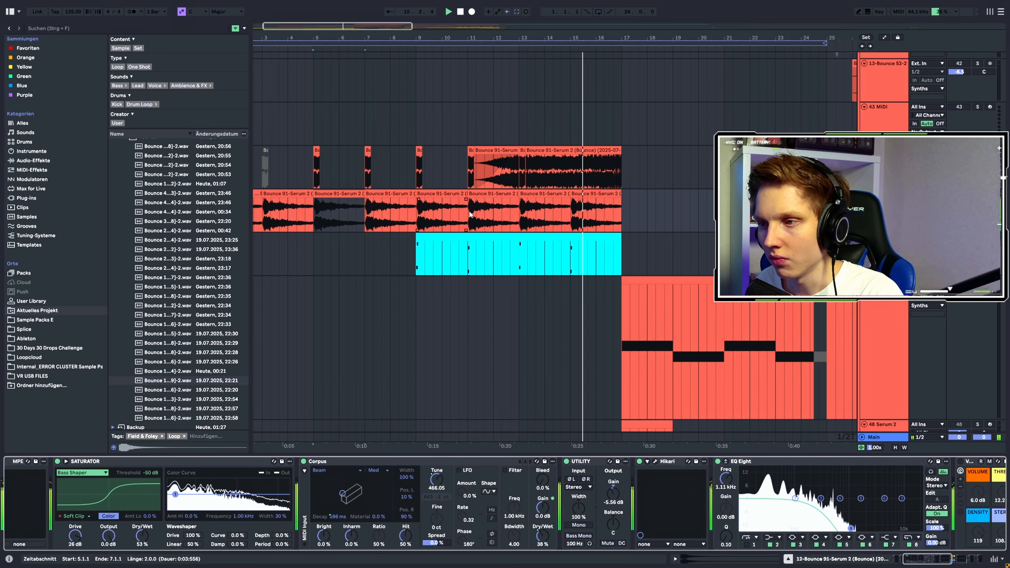
Audition the bounced Serum 2 riser clip on the track above from around bar 11
scroll(430, 183, up, 3)
scroll(494, 215, down, 4)
scroll(494, 215, up, 3)
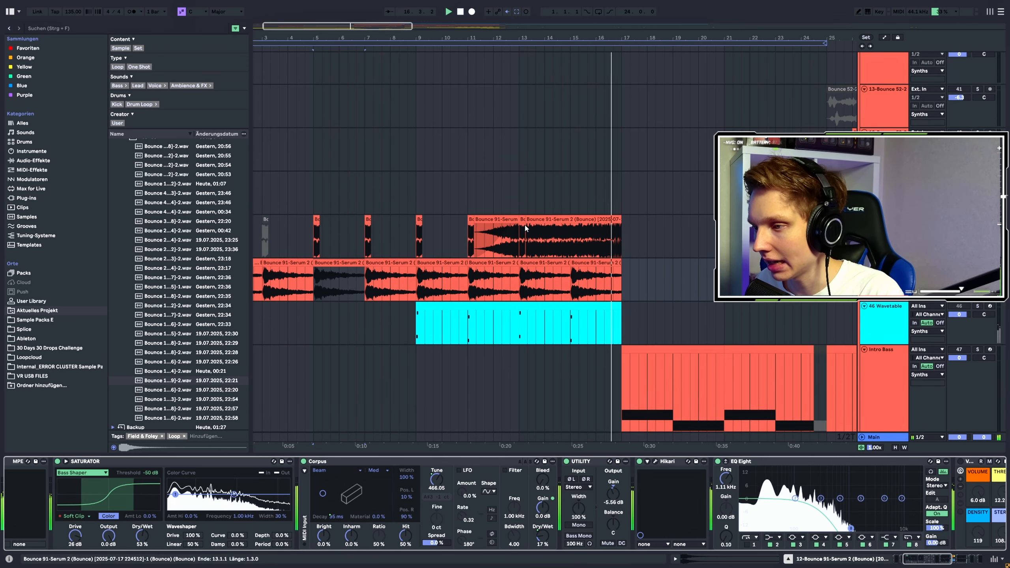
key(space)
click(468, 243)
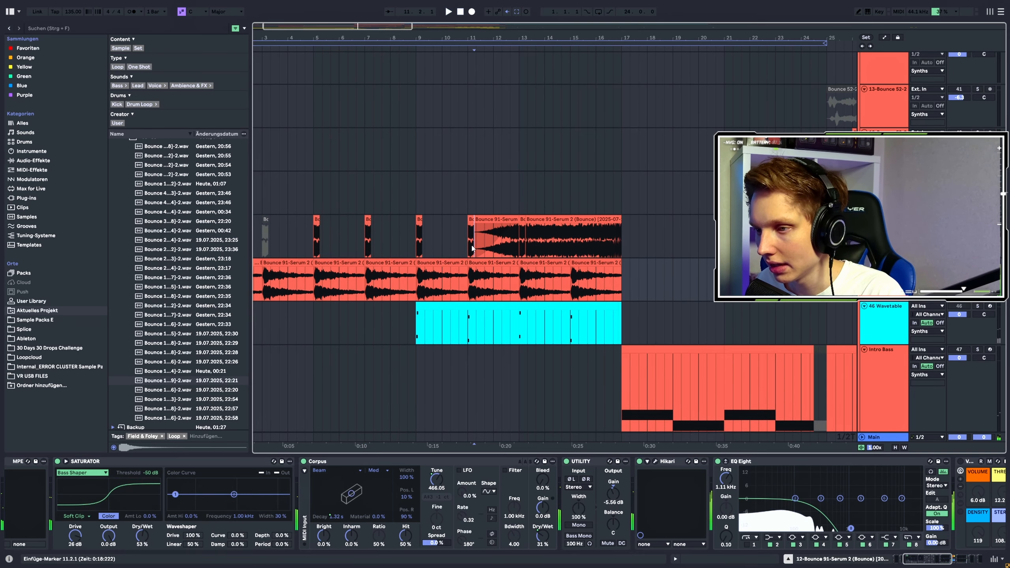
key(space)
key(space)
Select the 57-Instrument Rack part at bar 5 and play it with its effect chain in view
scroll(468, 243, down, 15)
click(313, 183)
click(155, 462)
key(space)
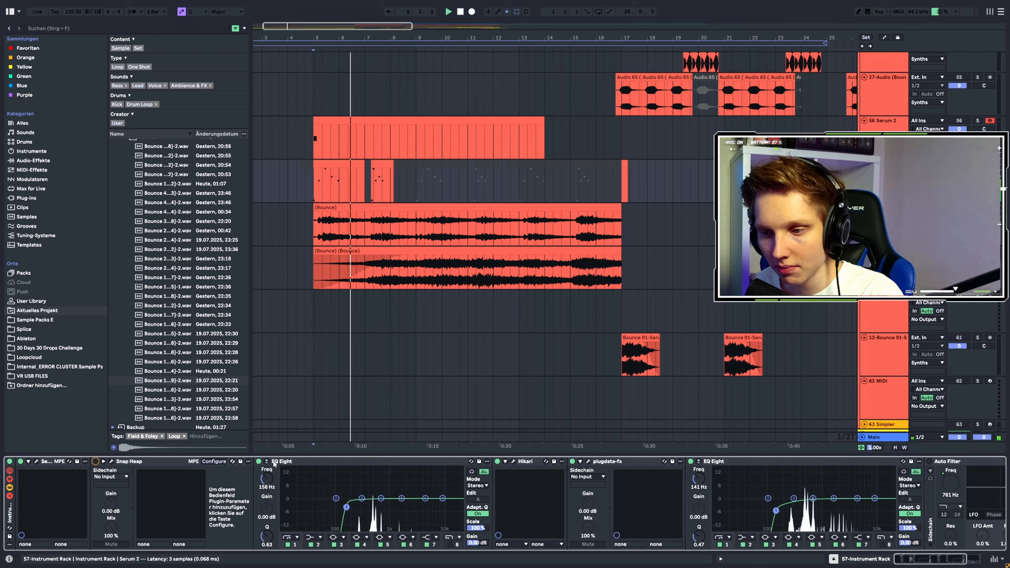
Bypass the Hikari on the 57-Instrument Rack track, replay the part without reverb, and re-enable it
click(499, 462)
key(space)
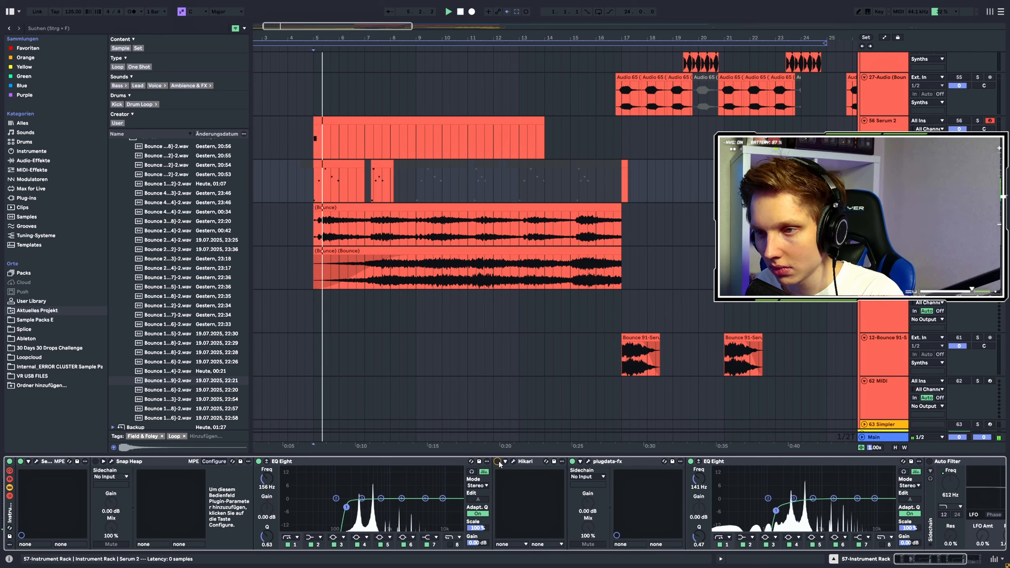
click(497, 462)
Open the Hikari on the 57-Instrument Rack track and examine its settings during playback with the window moved aside
click(513, 462)
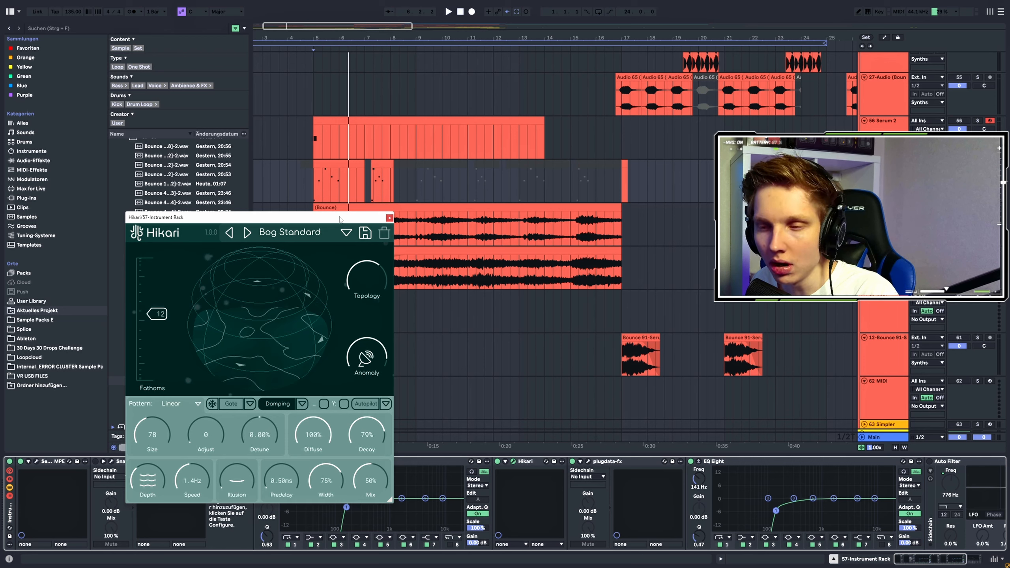
key(space)
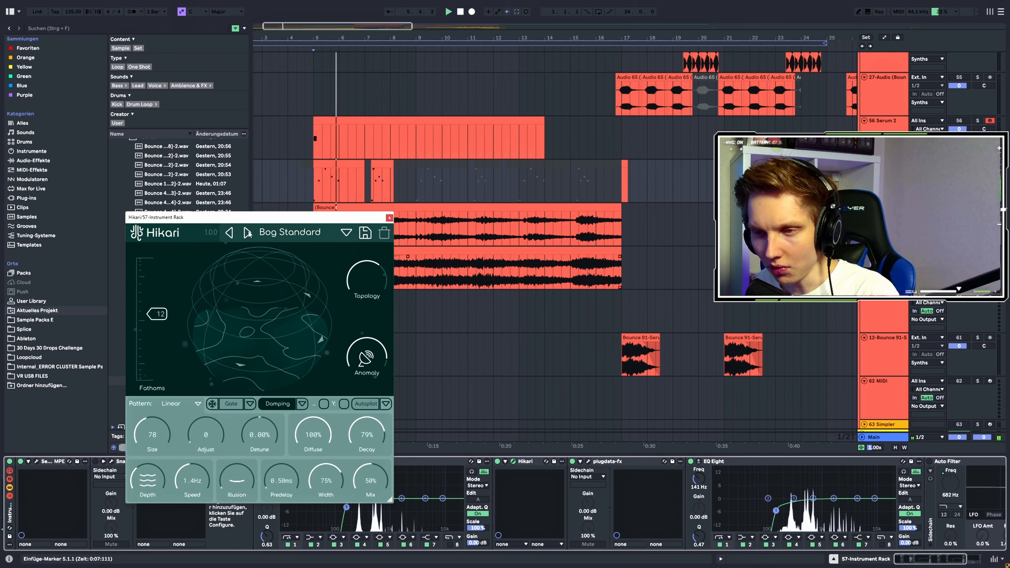
drag(260, 222, 560, 145)
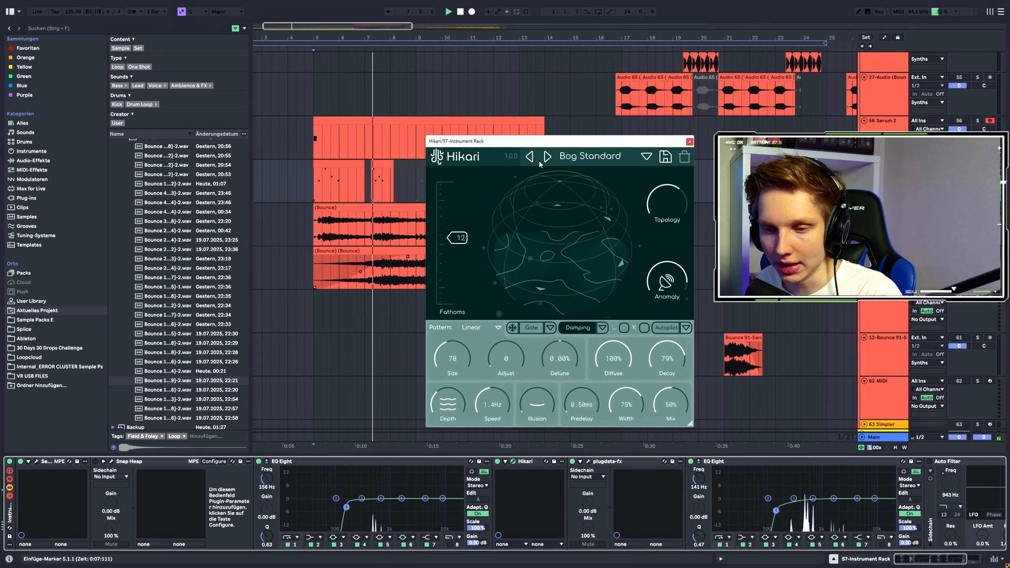
Inspect the frequency shifters in the 57-Instrument Rack track's Snap Heap and close its window
click(102, 462)
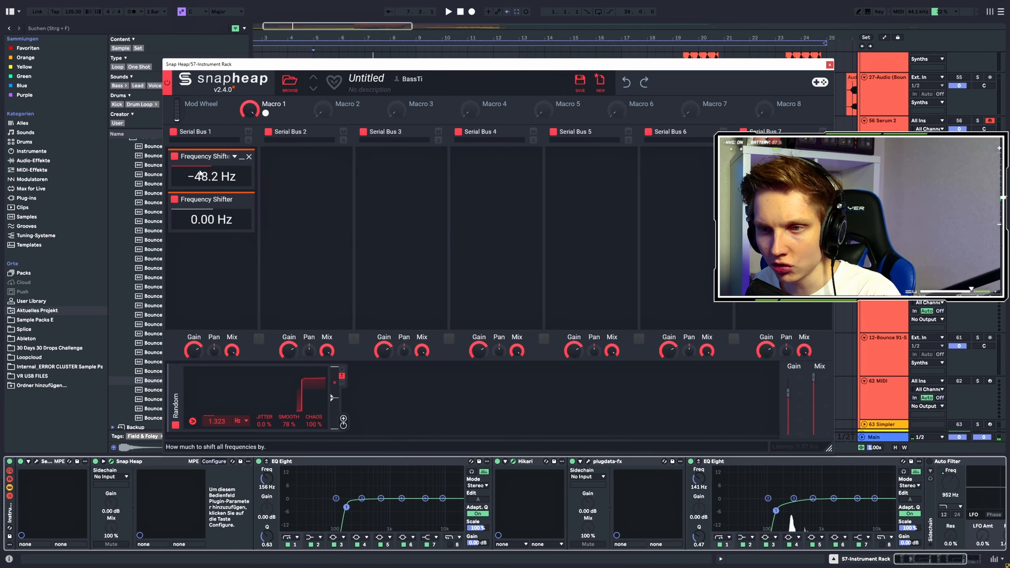
drag(665, 64, 513, 118)
click(678, 119)
Select the 23-Serum 2 (Bounce) track at bar 5 and play it to hear its current sound
click(314, 228)
key(space)
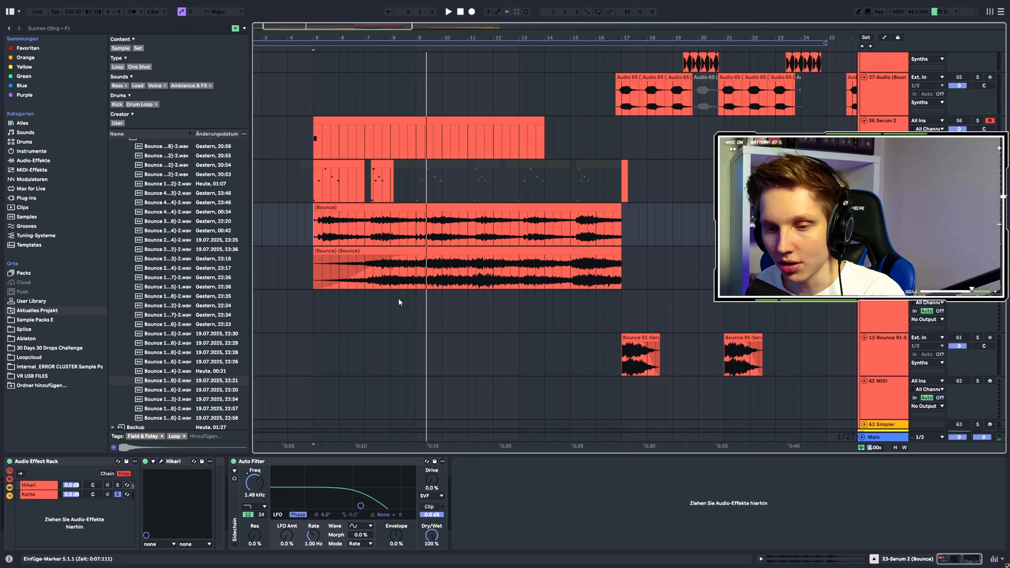
key(space)
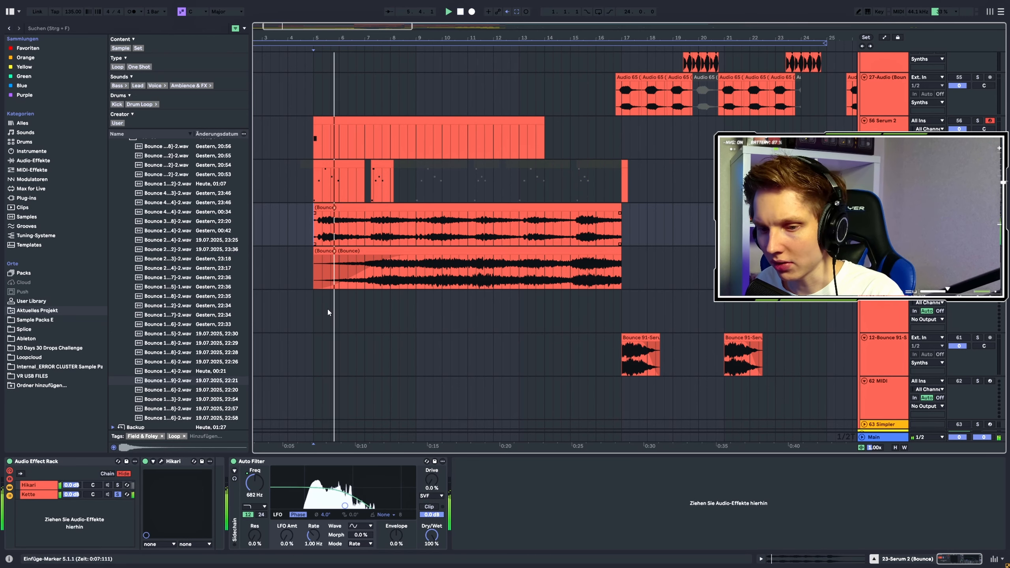
Solo the Hikari chain in the Audio Effect Rack and audition it from bar 5 with its Hikari window open
click(115, 484)
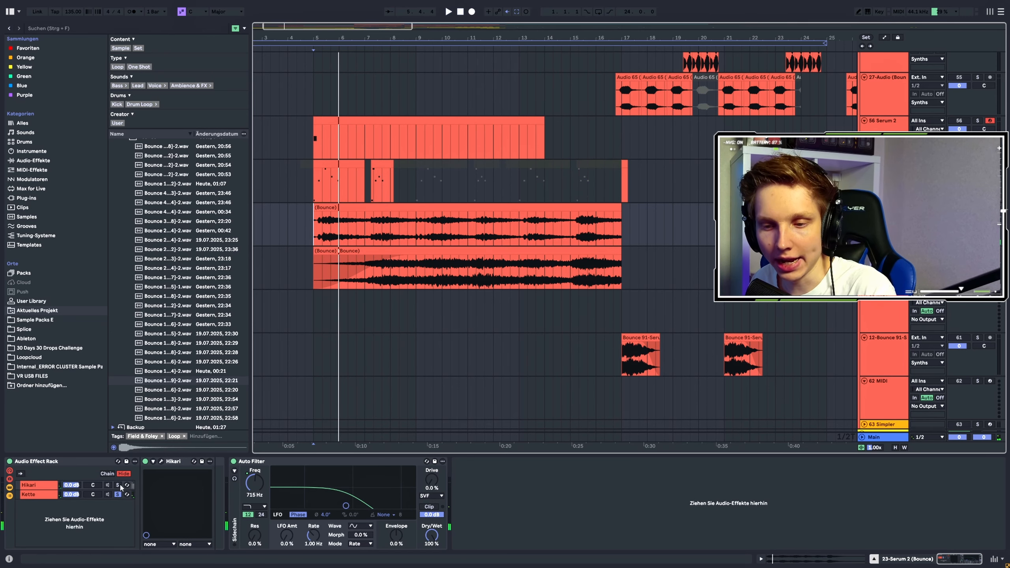
click(38, 486)
click(161, 461)
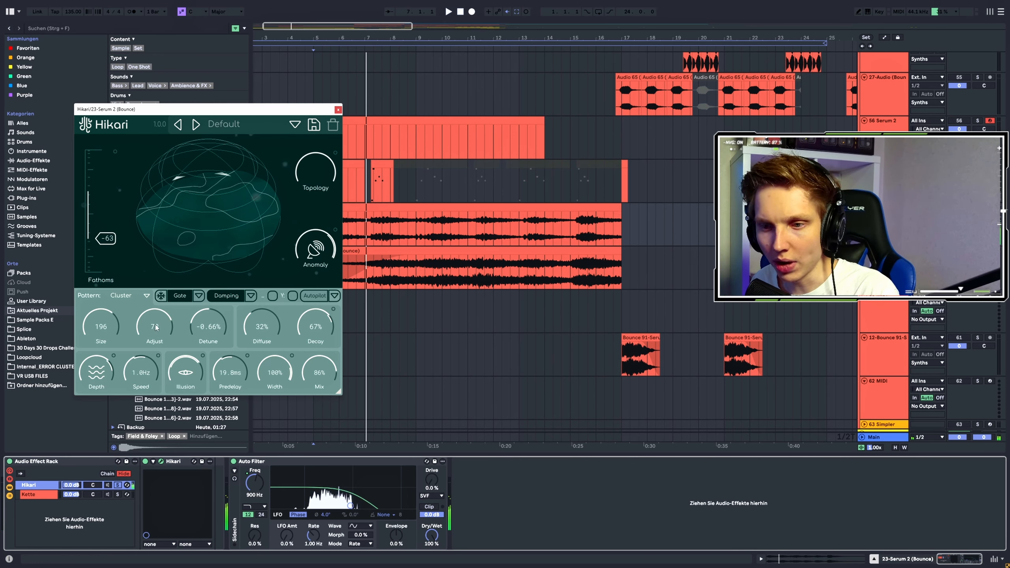
key(space)
key(space)
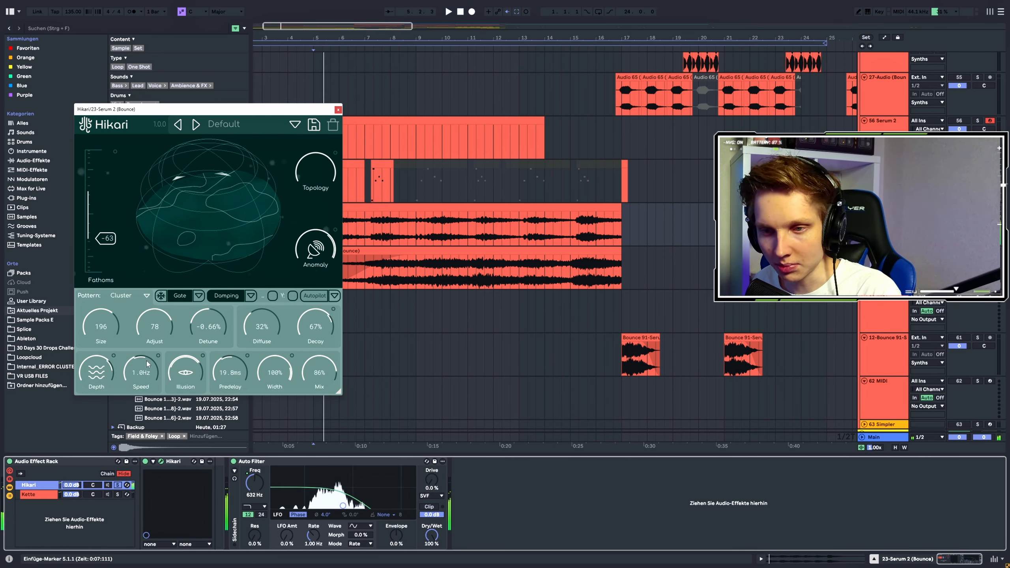
key(space)
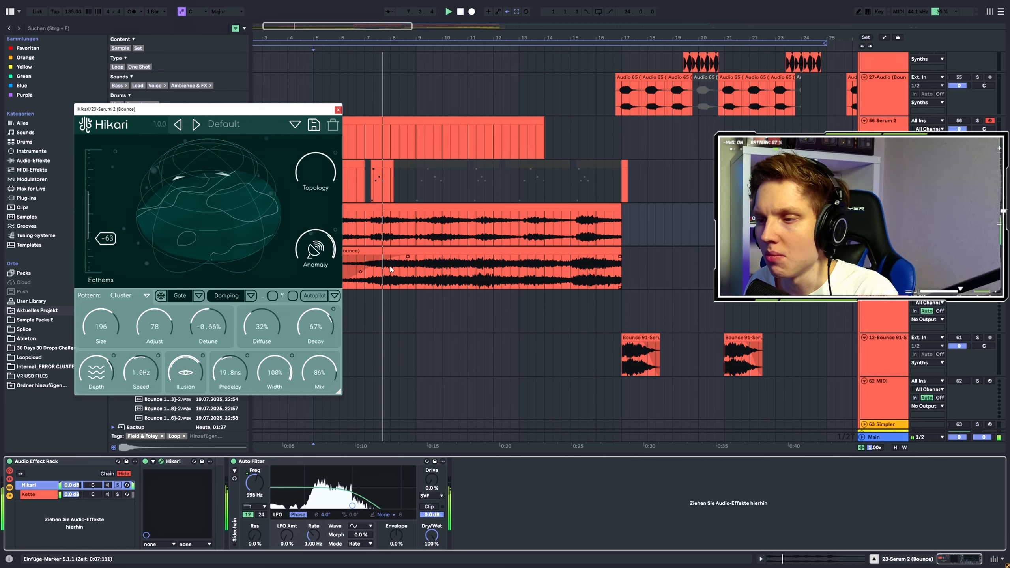